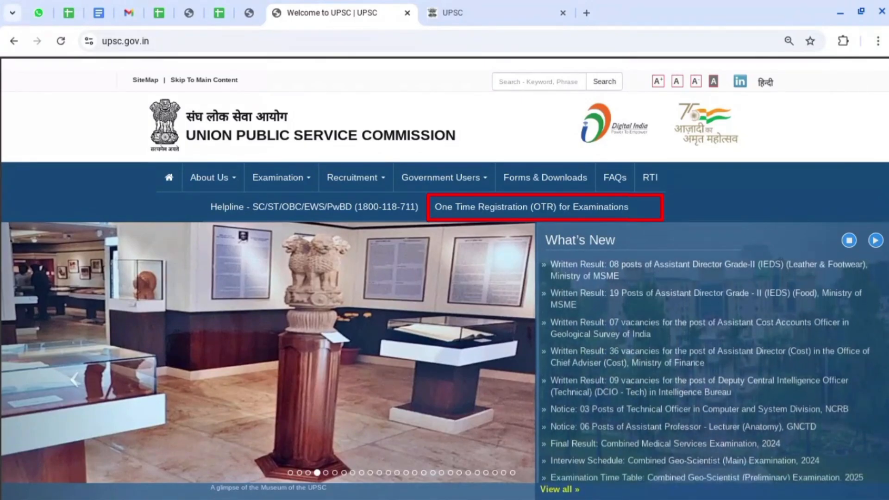
Log in through One Time Registration using the OTR ID, password and verification code.
click(653, 206)
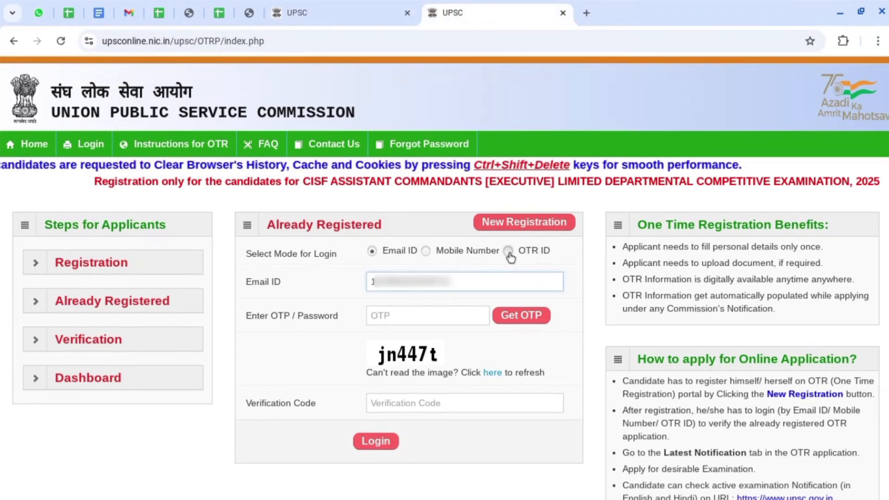
click(509, 252)
click(483, 282)
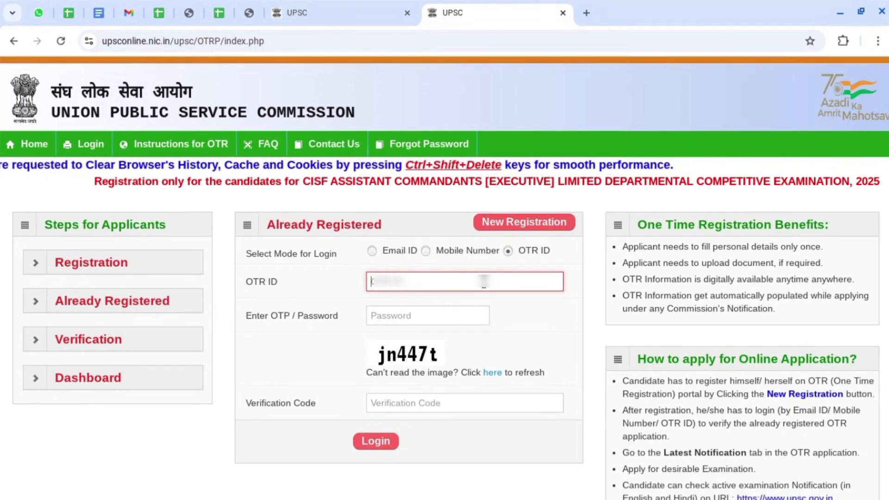
key(Tab)
click(413, 287)
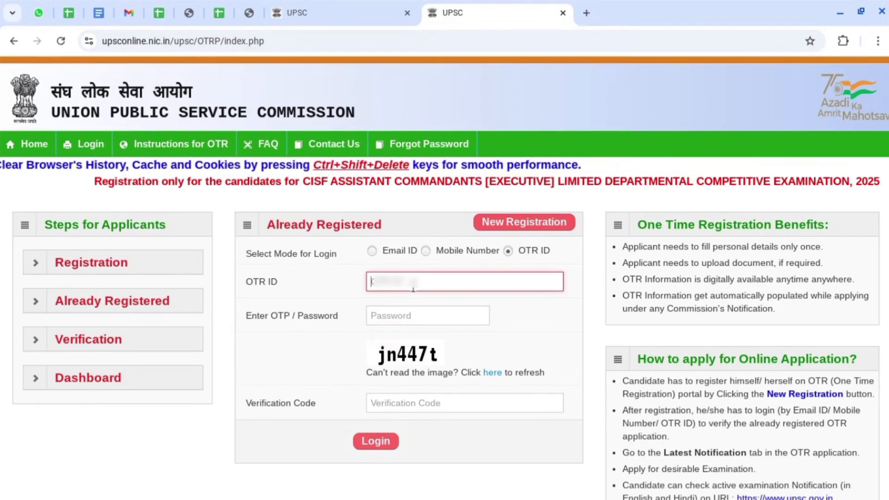
text(1)
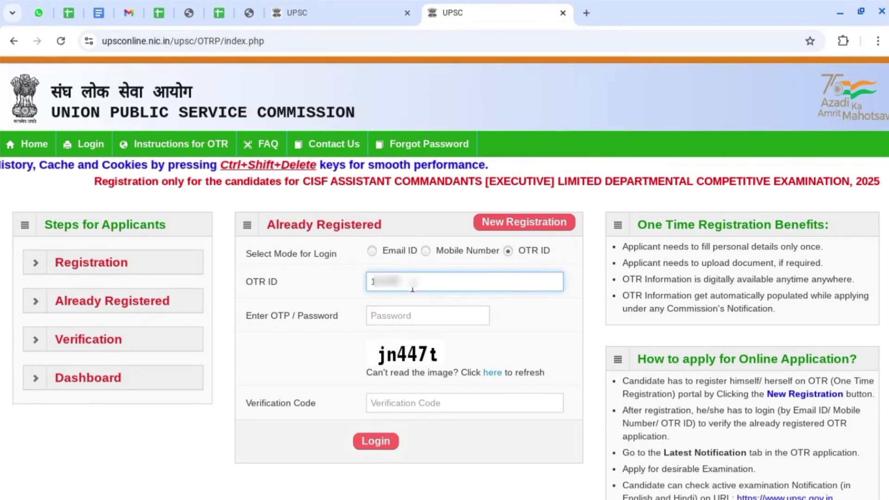
text(**********)
key(Tab)
key(Caps_Lock)
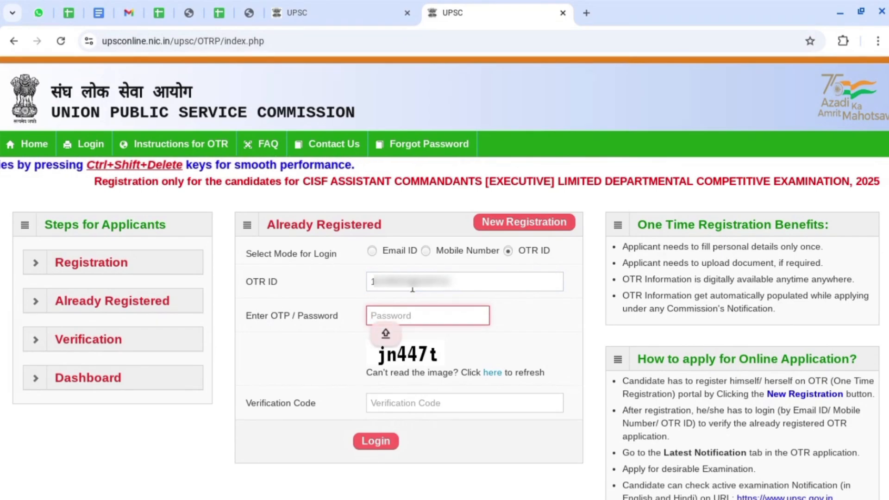
text(*********)
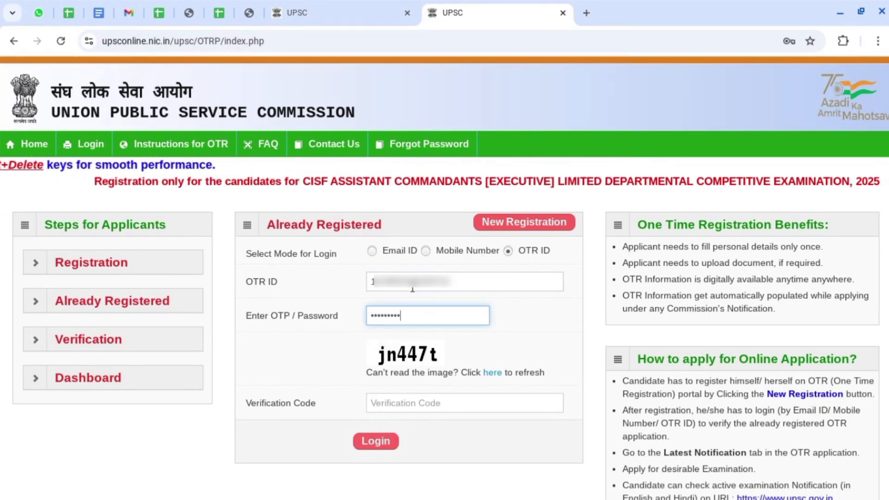
text(**)
key(Tab)
text(jn447t)
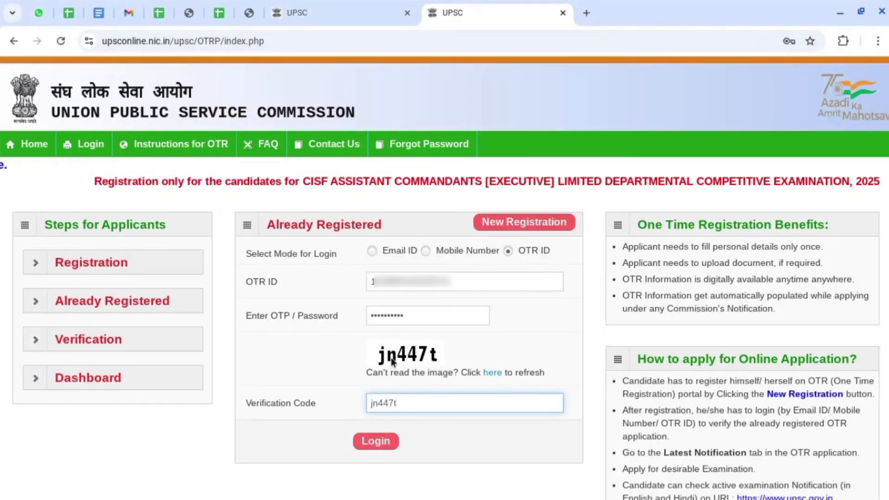
click(375, 442)
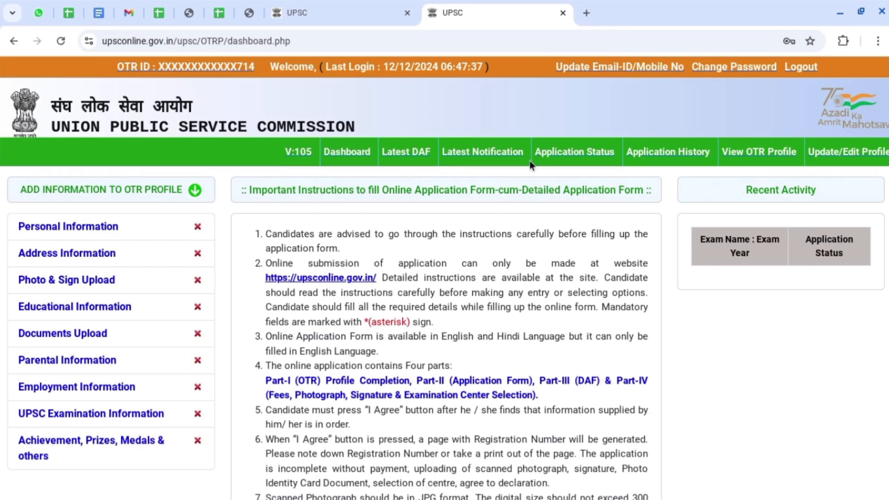
Show Latest Notification's exam table listing NDA & NA (I) 2025 and CDS (I) 2025.
click(508, 159)
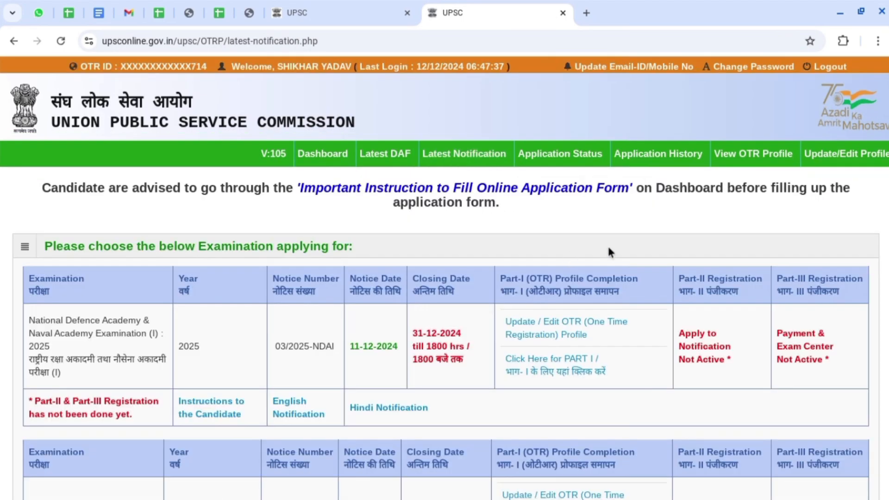
scroll(860, 256, down, 2)
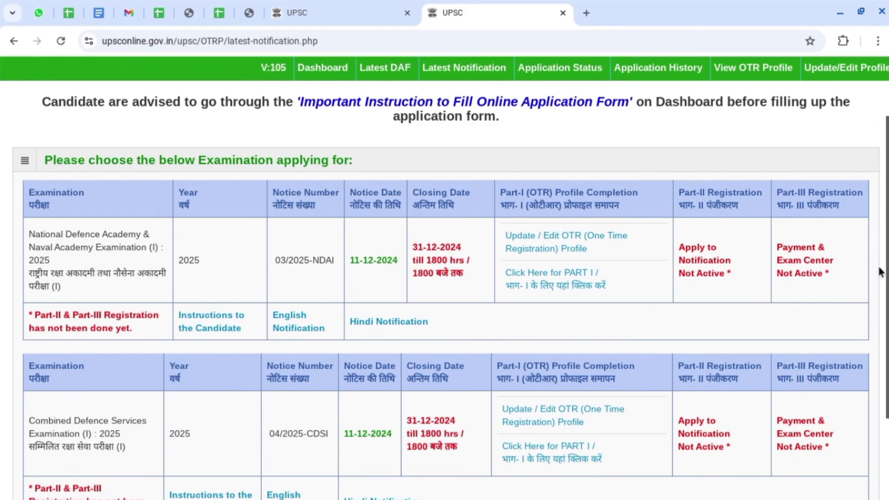
scroll(881, 272, down, 2)
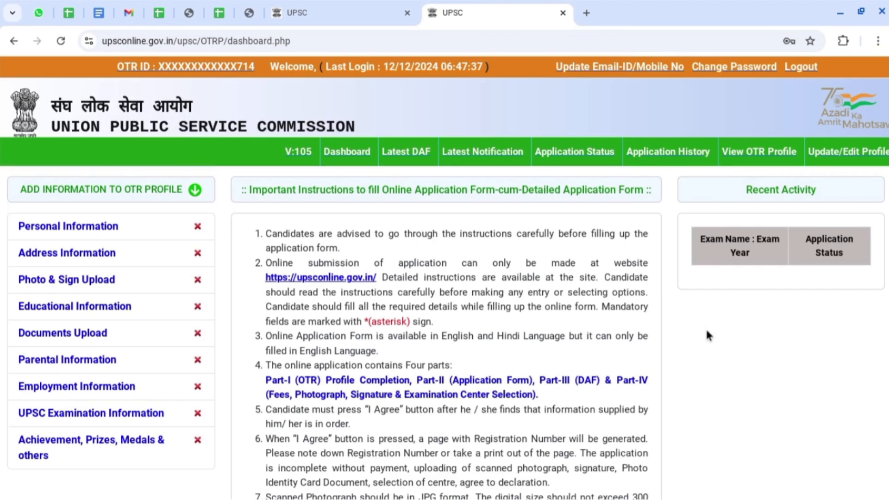
click(509, 163)
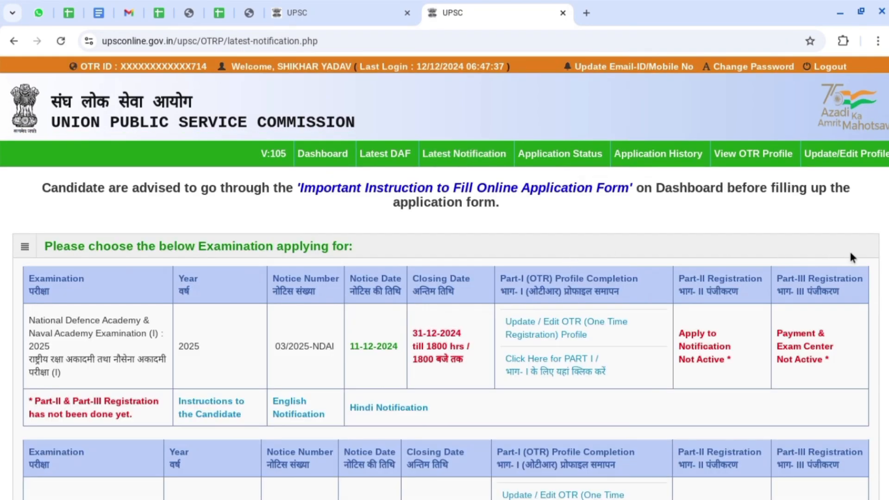
scroll(868, 250, down, 2)
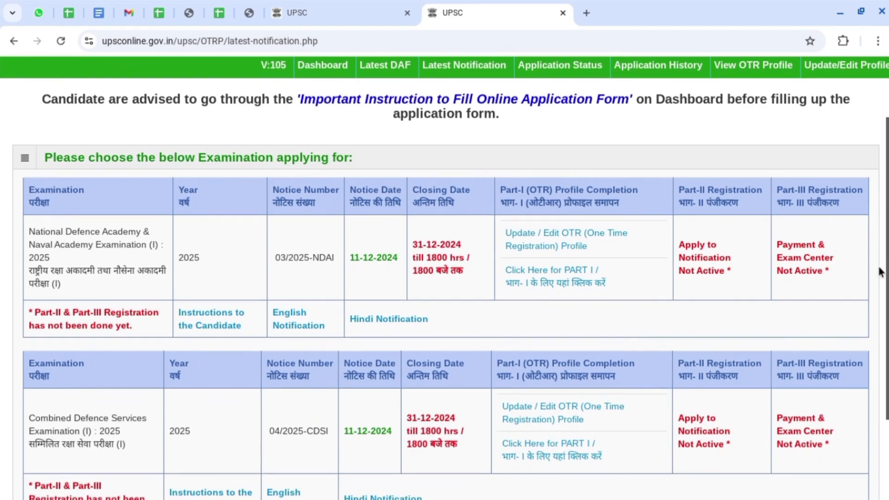
scroll(880, 271, down, 2)
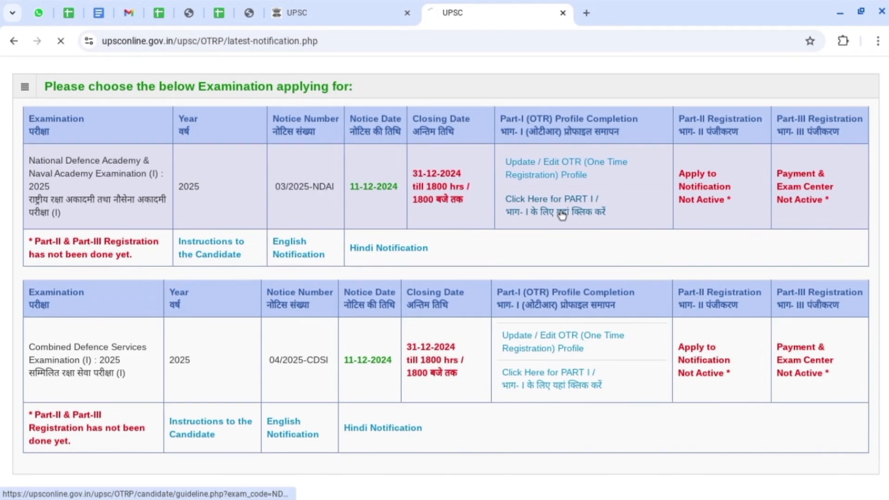
Start NDA & NA (I) 2025 Part I, accept the instructions, and acknowledge the profile warning.
click(562, 212)
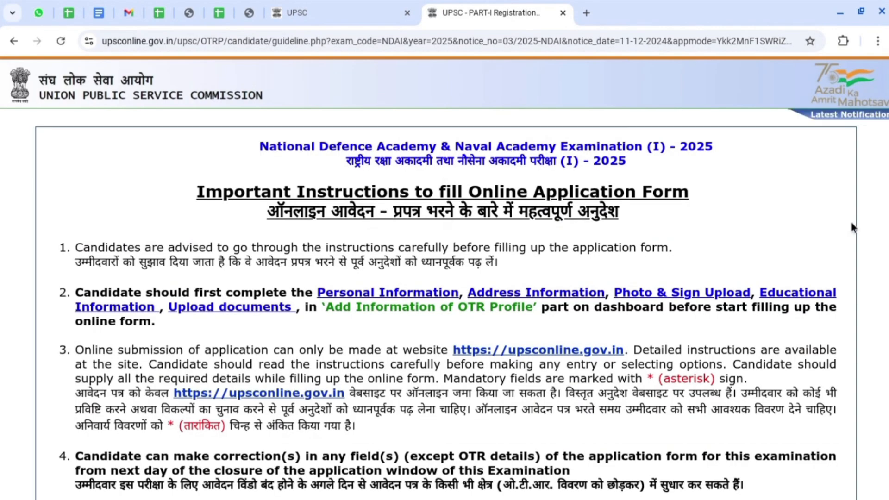
scroll(851, 226, down, 15)
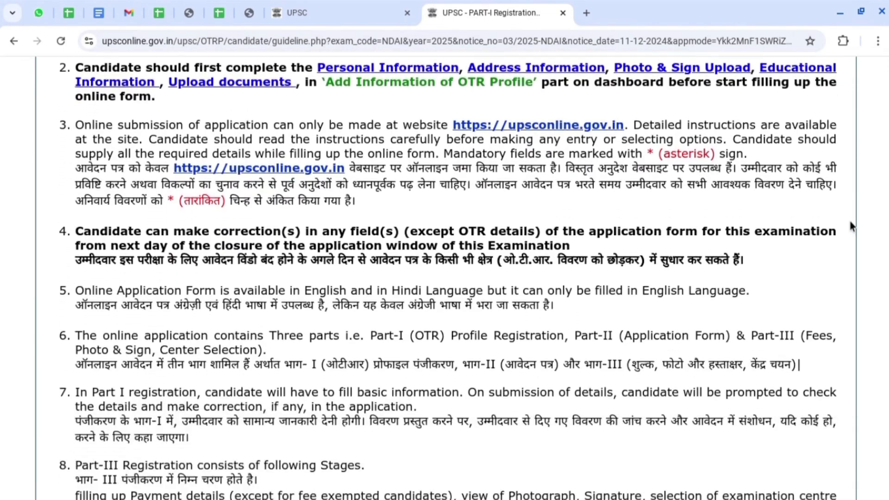
scroll(851, 226, down, 12)
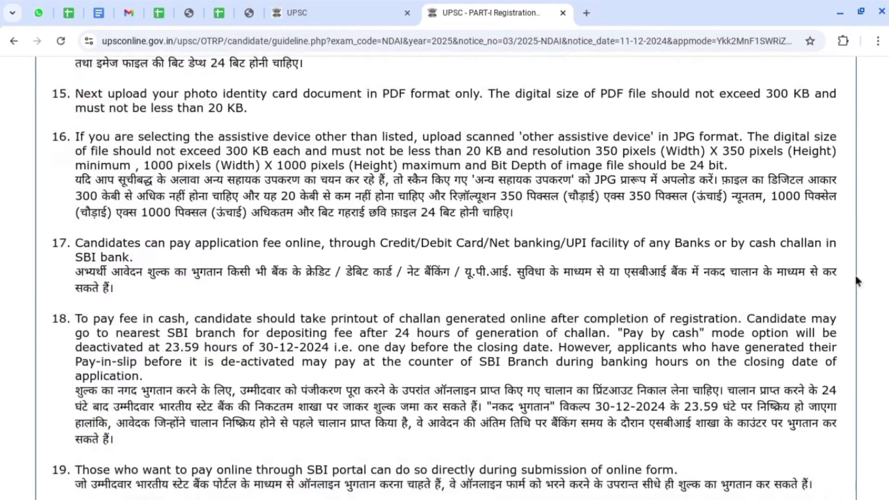
scroll(862, 305, down, 3)
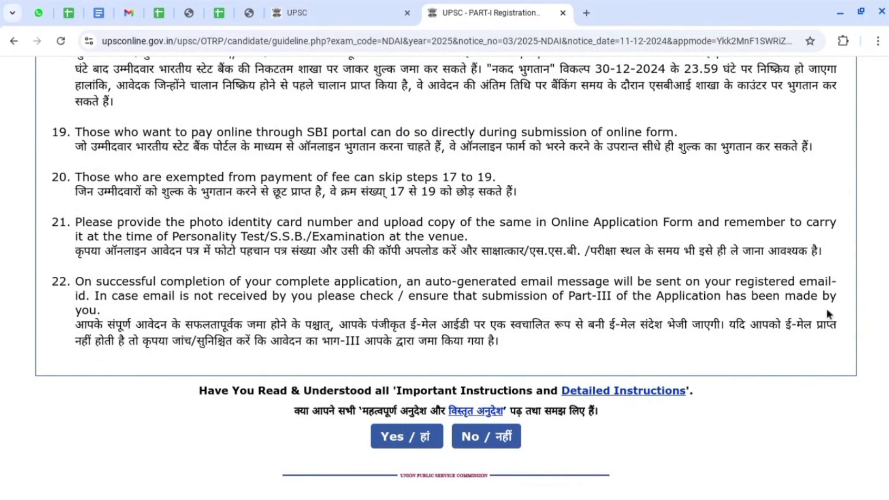
click(411, 440)
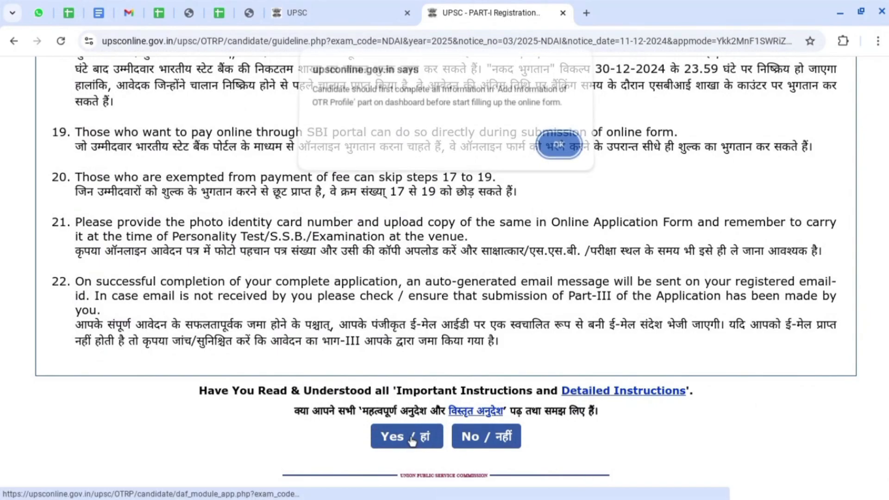
click(561, 152)
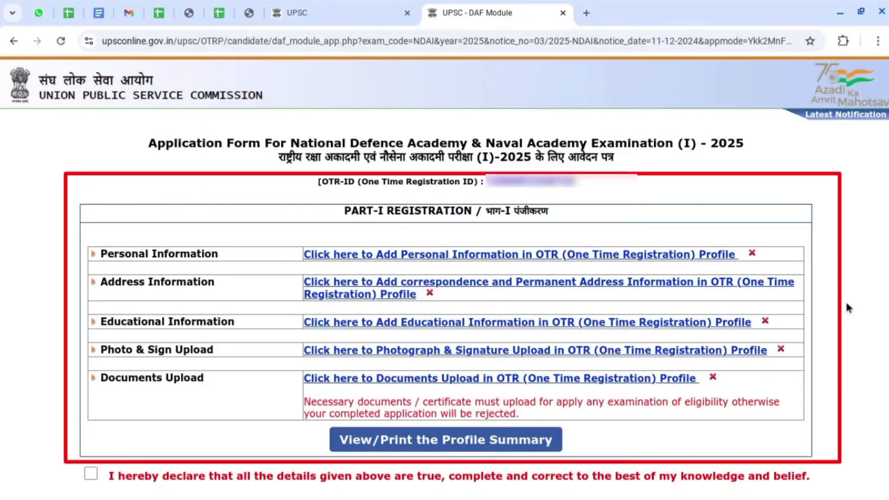
Open the Personal Information page of the OTR profile and review its pre-filled details.
click(421, 261)
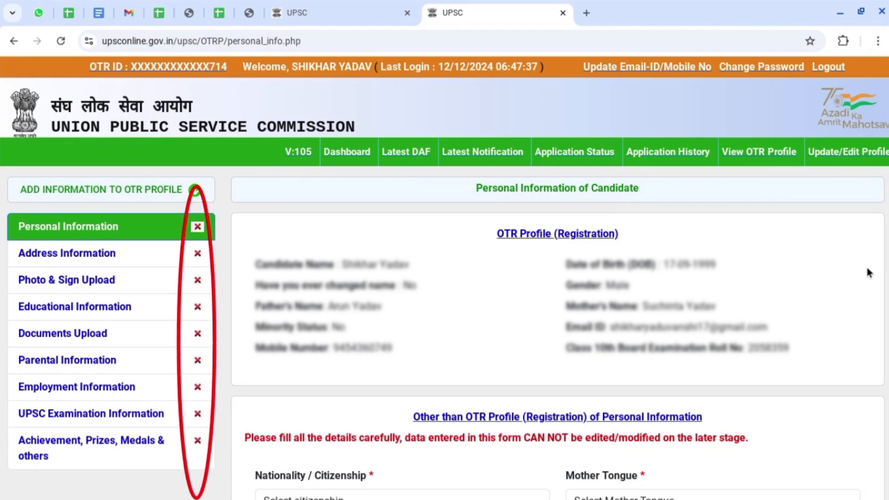
scroll(869, 273, down, 1)
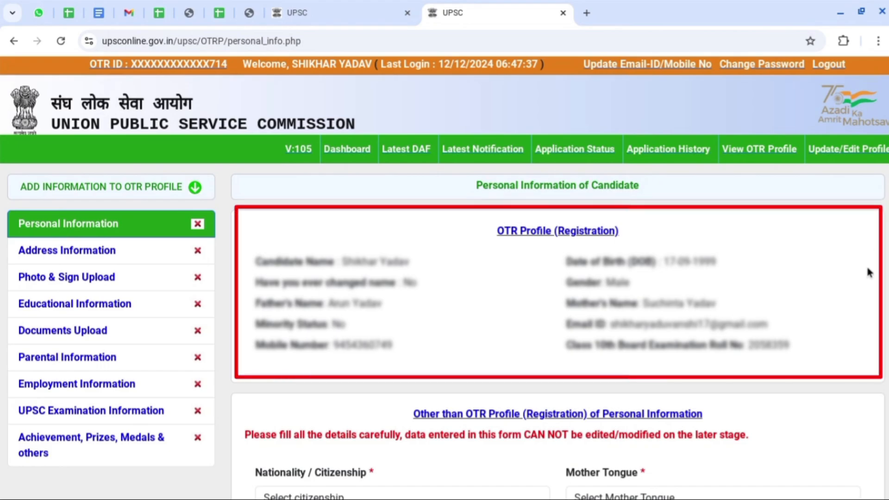
Set citizenship to Citizen of India, mother tongue HINDI, and marital status Unmarried.
scroll(868, 270, down, 6)
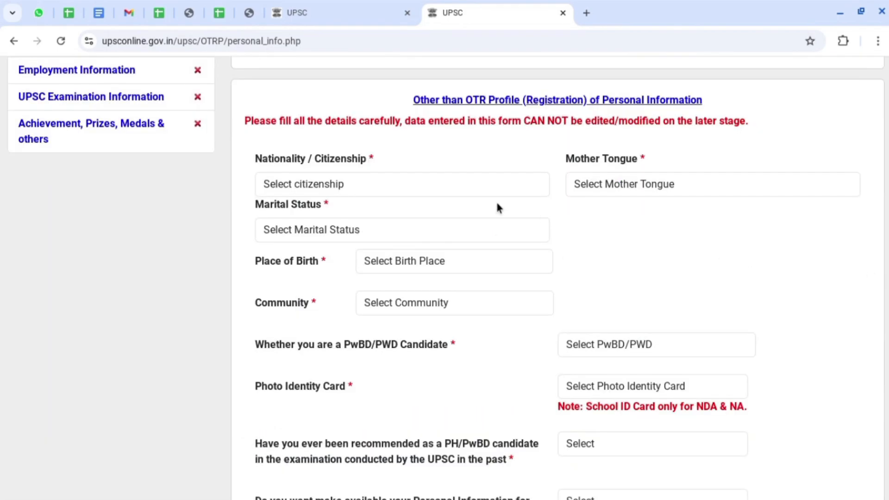
click(369, 185)
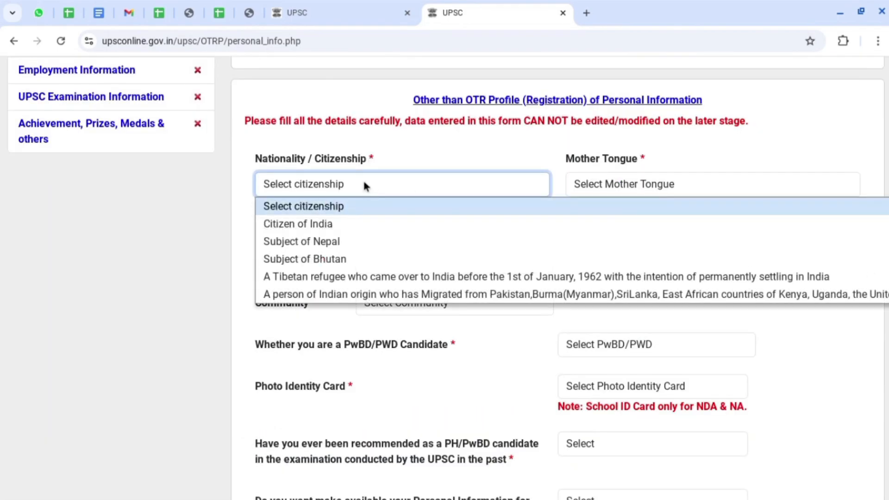
click(319, 205)
click(638, 184)
scroll(618, 267, down, 1)
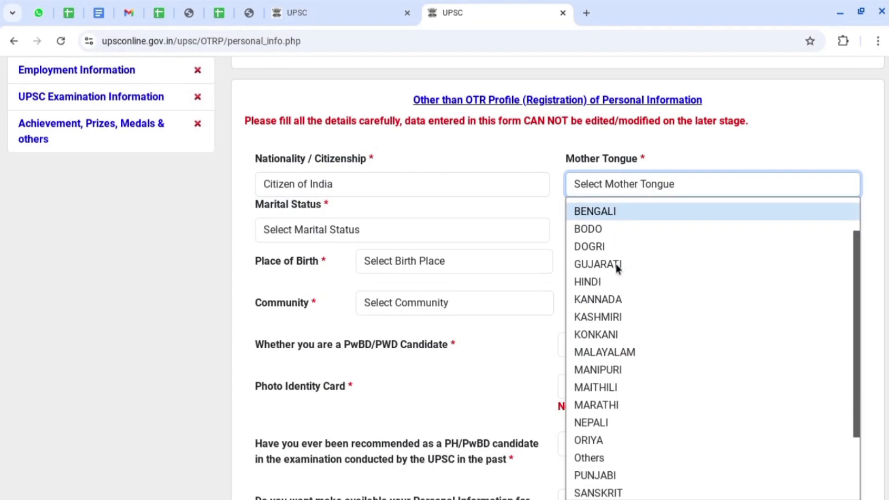
click(621, 276)
click(307, 231)
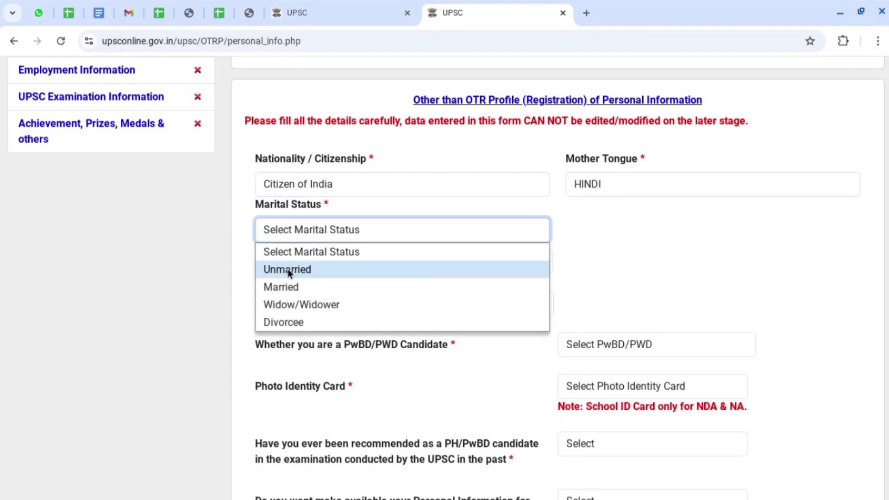
click(273, 269)
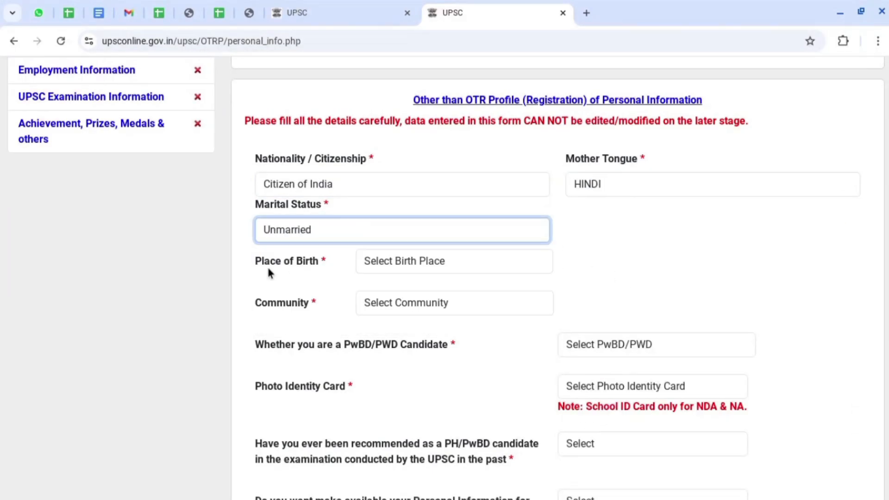
Set place of birth to India, community to OBC, and creamy layer to No.
click(432, 260)
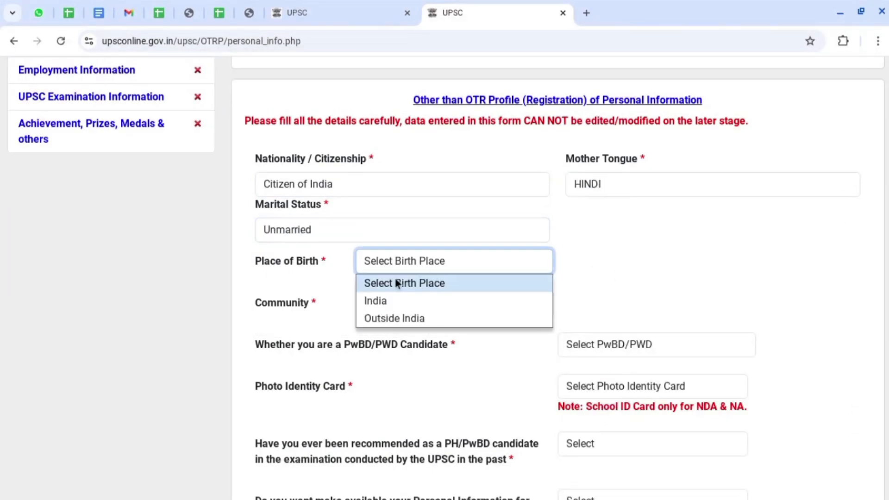
click(415, 302)
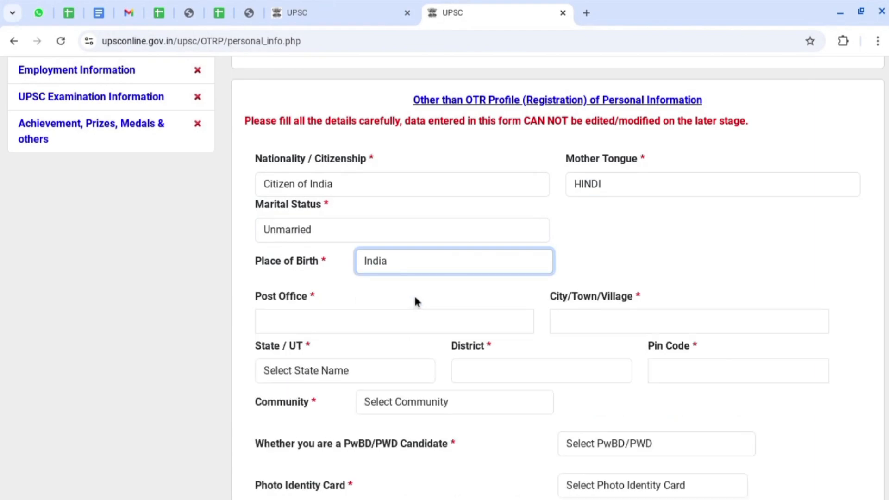
click(300, 316)
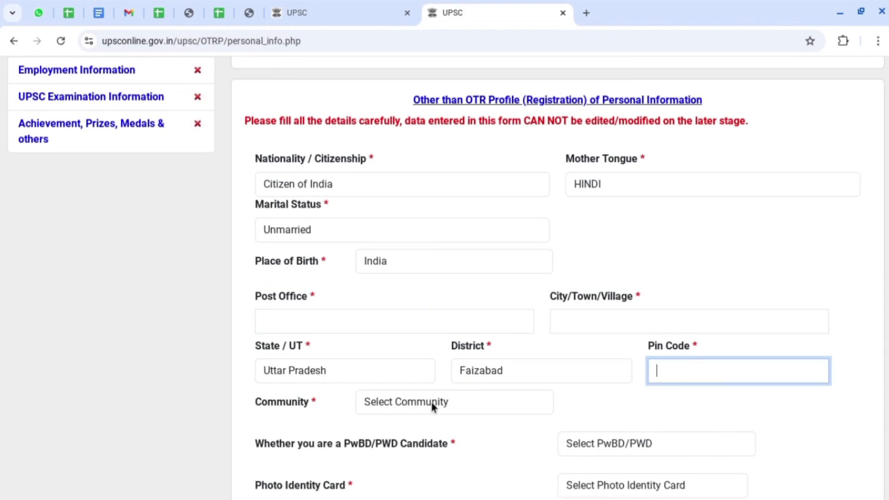
click(433, 402)
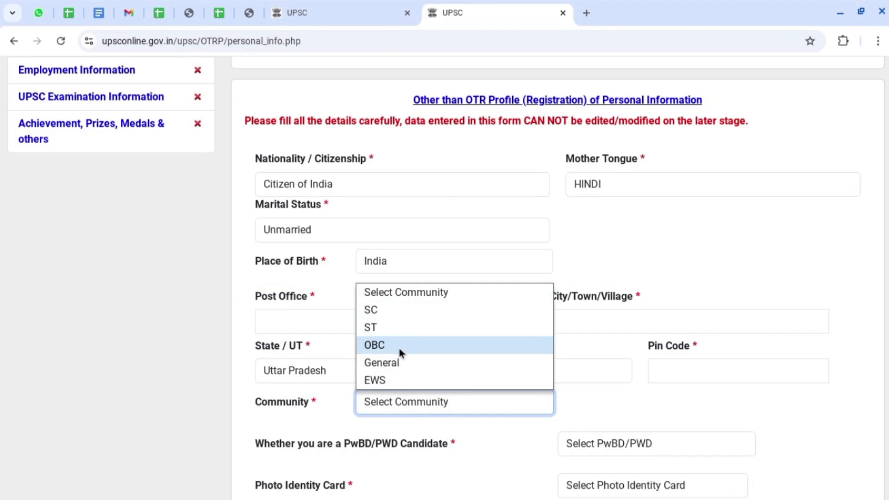
click(372, 353)
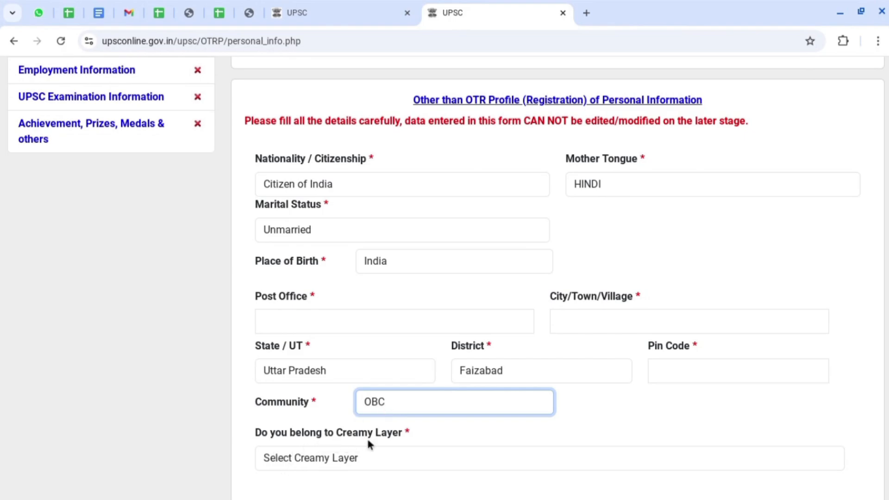
click(346, 463)
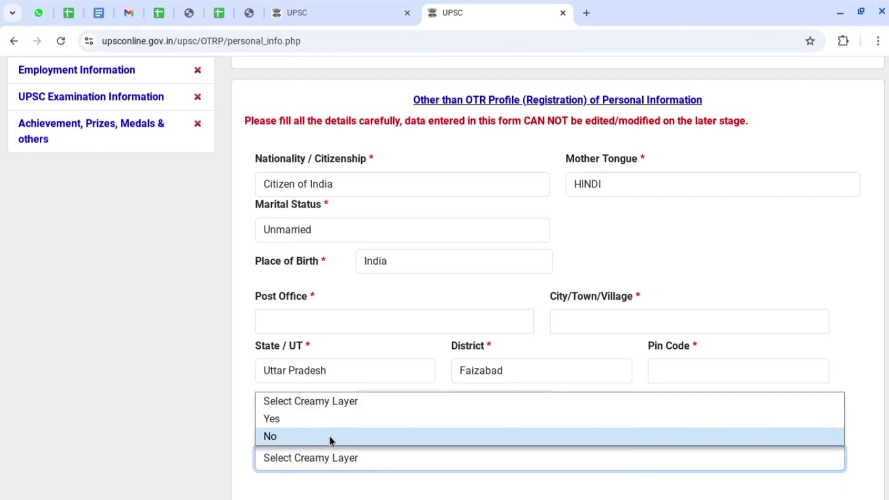
click(331, 437)
scroll(331, 439, down, 7)
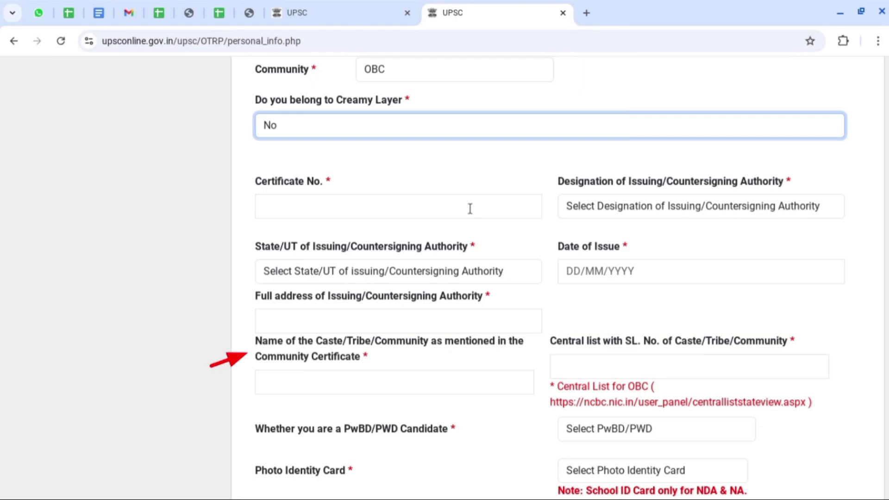
Answer Yes to PwBD/PWD candidate and disability 40% or above to reveal extra fields.
click(590, 362)
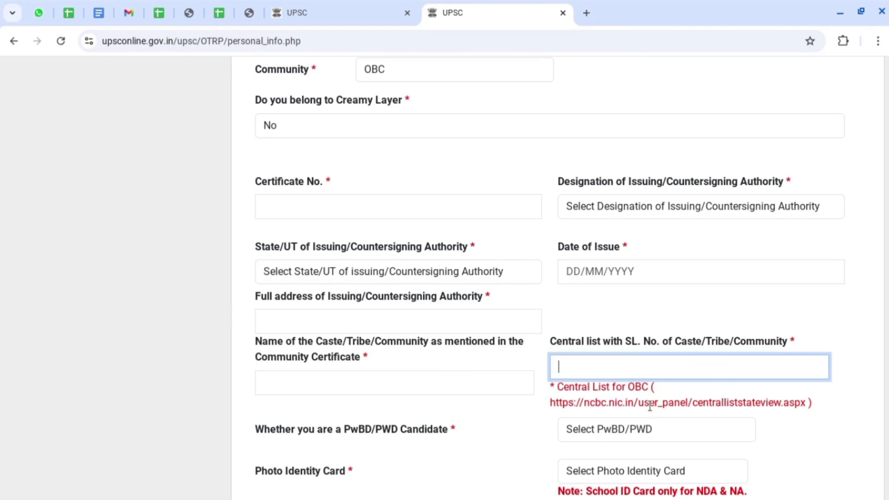
click(843, 428)
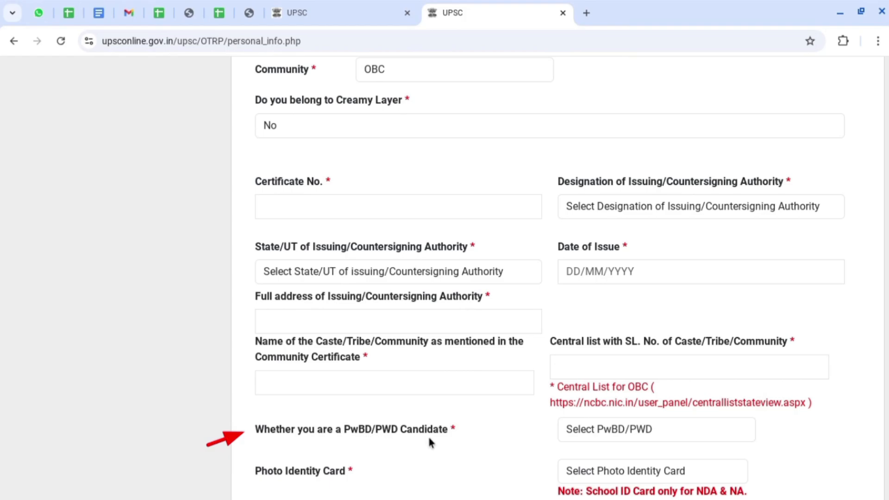
click(626, 435)
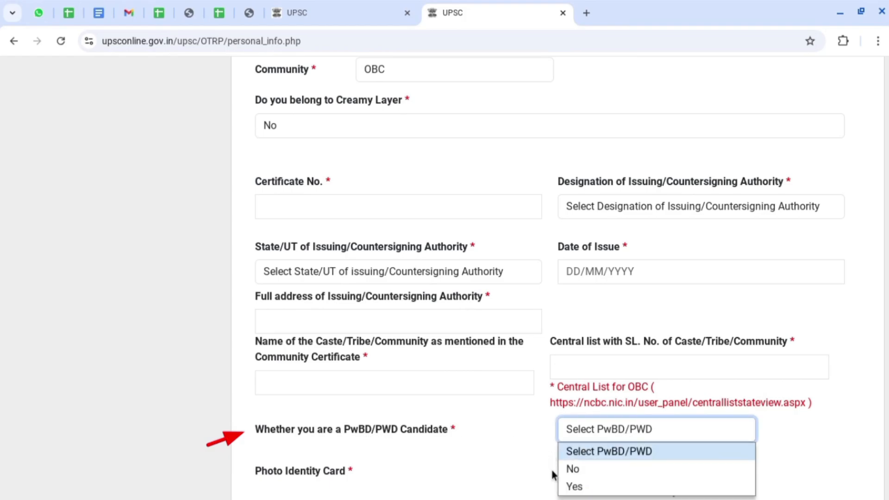
click(576, 487)
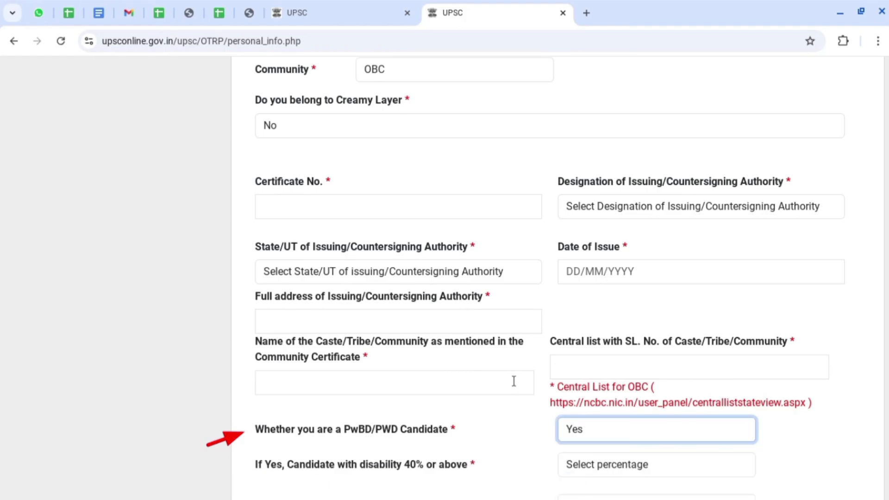
scroll(515, 380, down, 3)
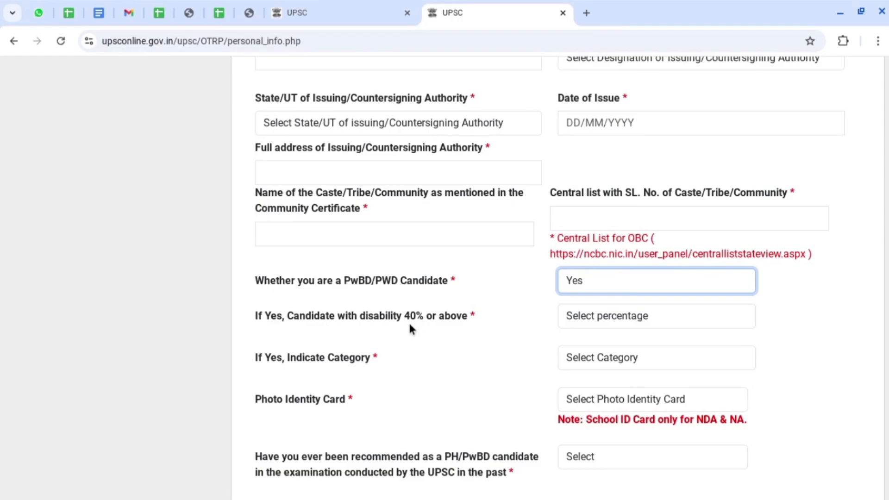
click(592, 318)
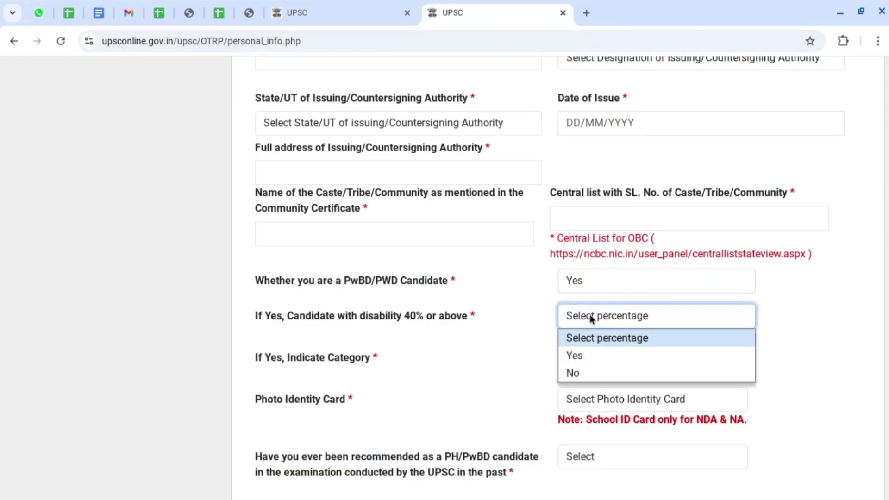
click(574, 355)
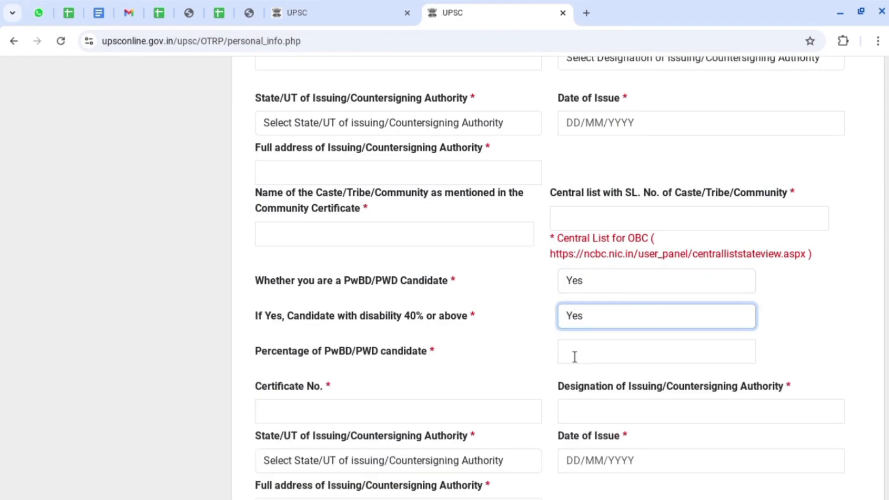
Look over the disability certificate fields, then change PwBD/PWD candidate back to No.
click(314, 411)
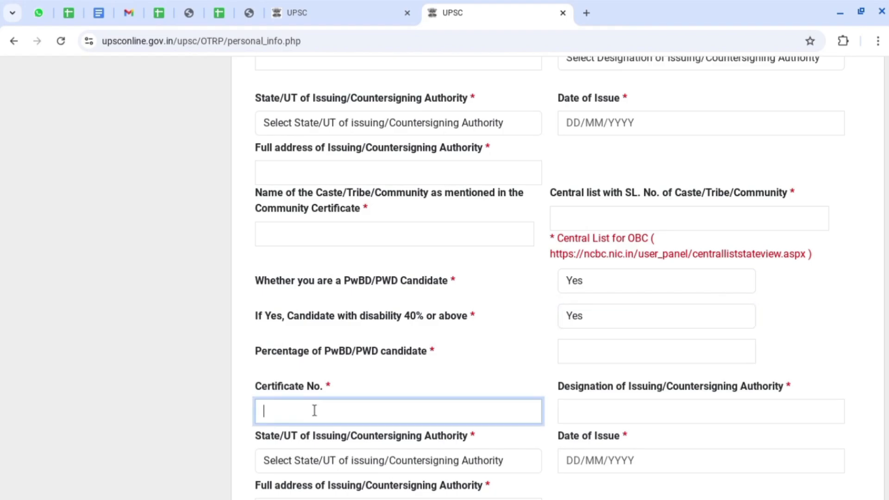
click(609, 413)
click(419, 464)
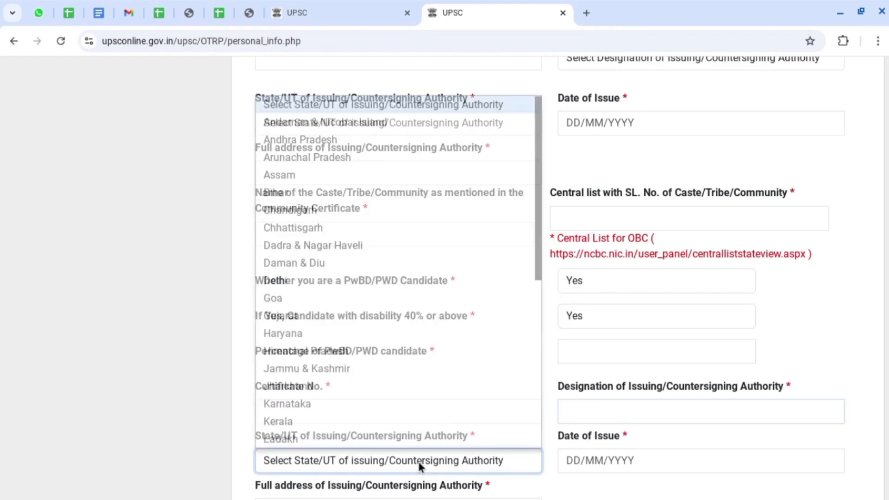
click(593, 459)
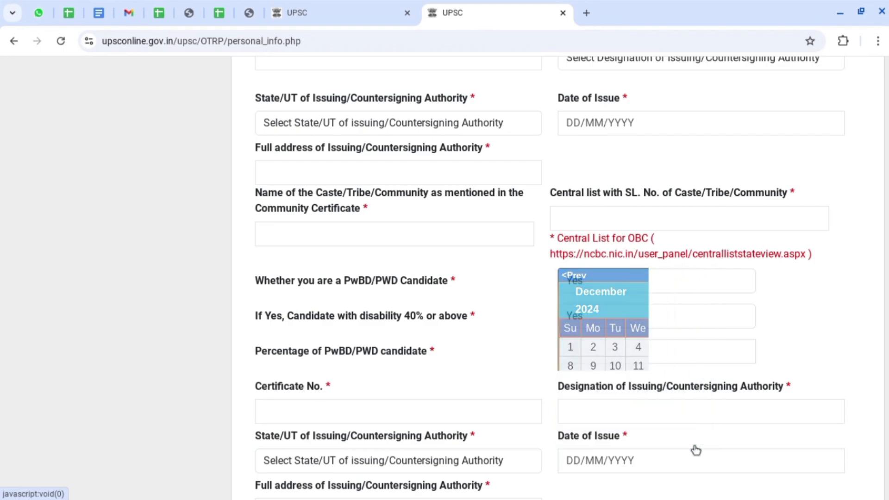
scroll(812, 357, down, 2)
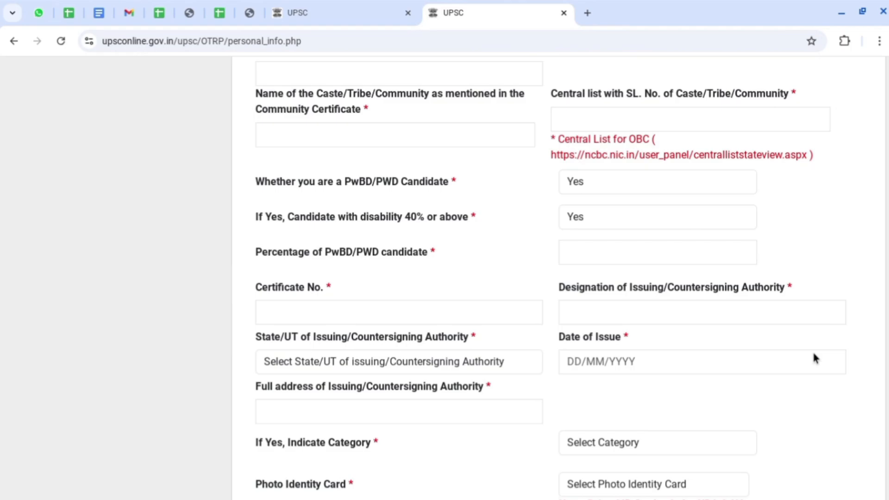
click(584, 284)
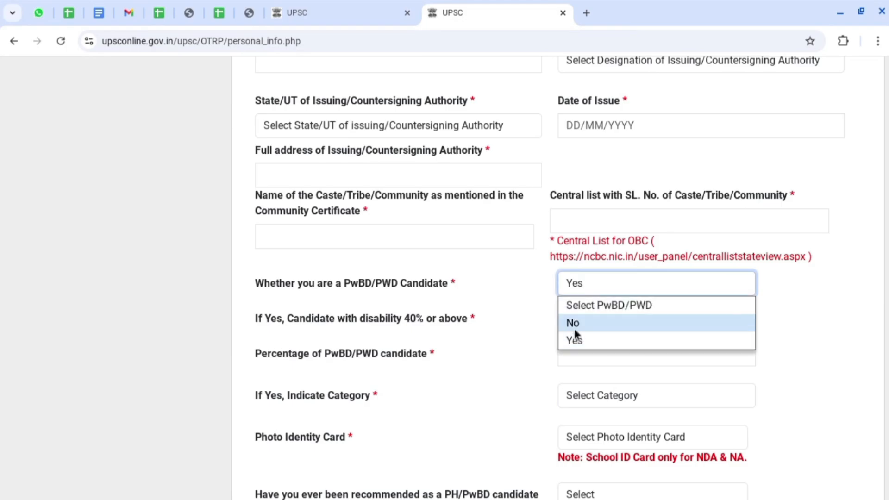
click(586, 325)
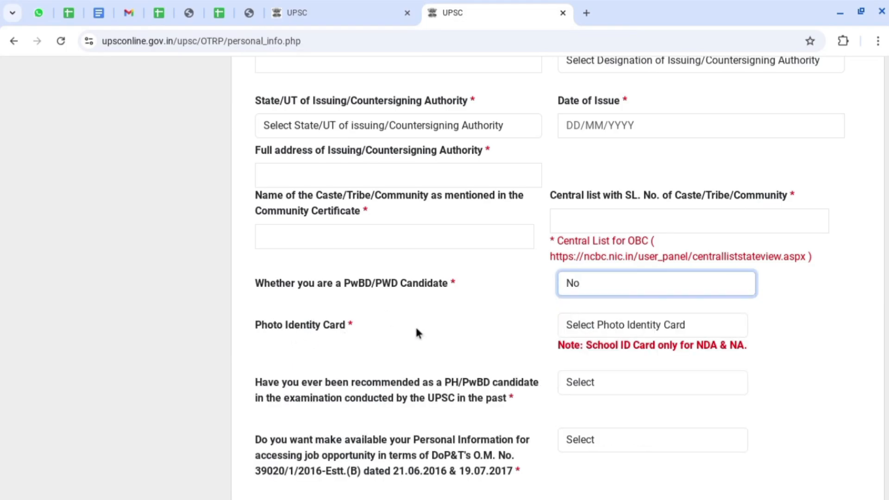
click(696, 329)
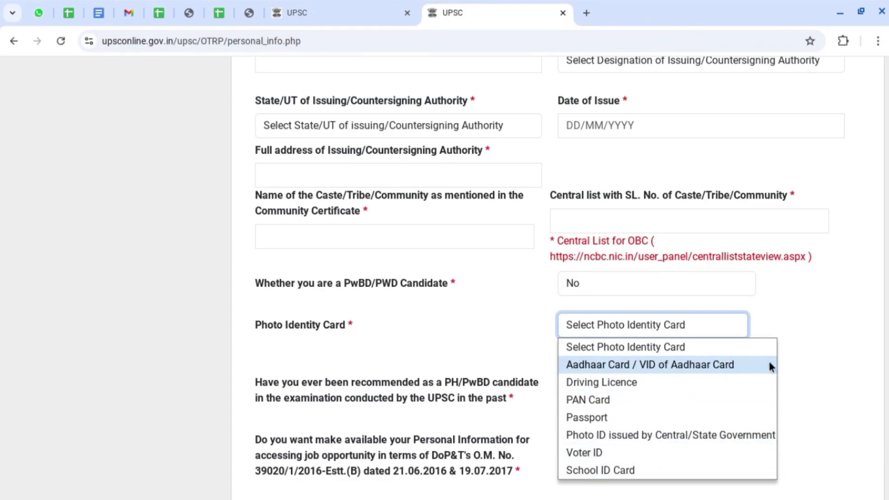
Choose School ID Card as the photo identity card, replacing Aadhaar Card.
click(725, 365)
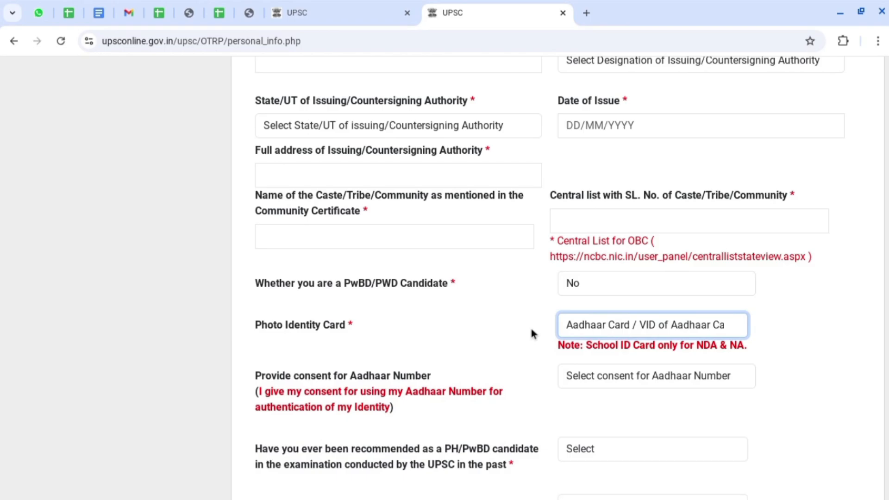
click(602, 325)
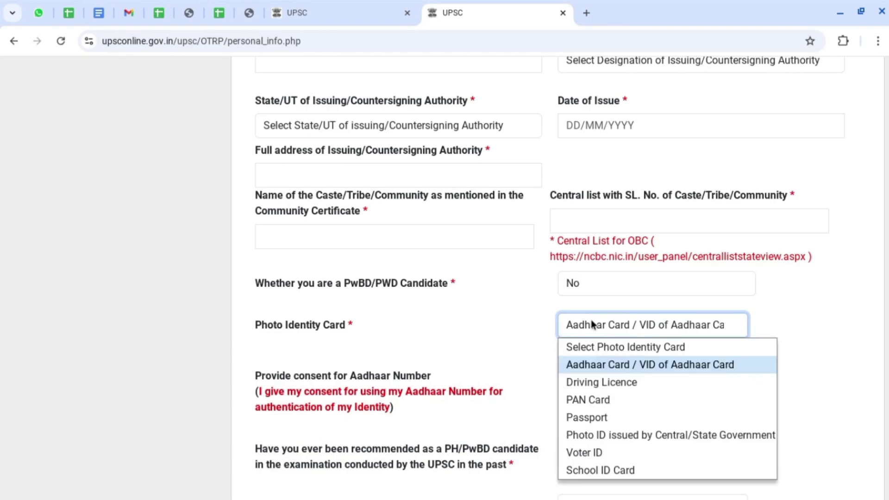
click(619, 468)
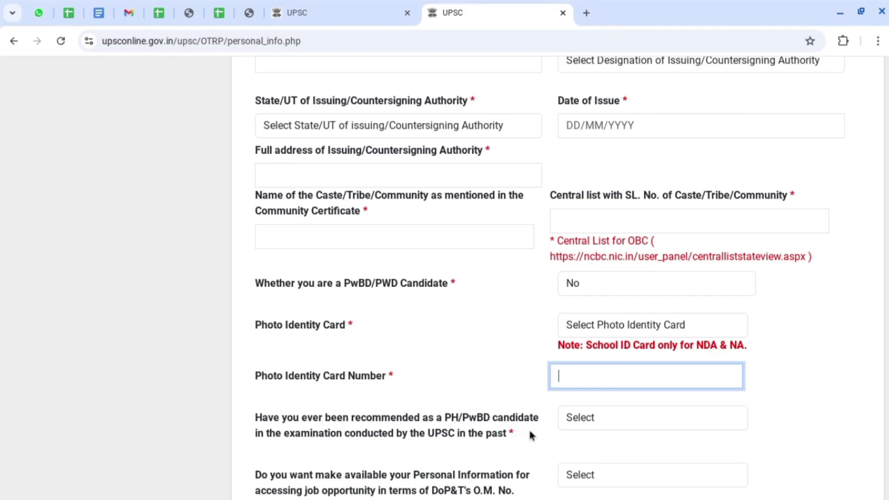
Answer No to having been previously recommended as a PH/PwBD candidate.
click(588, 419)
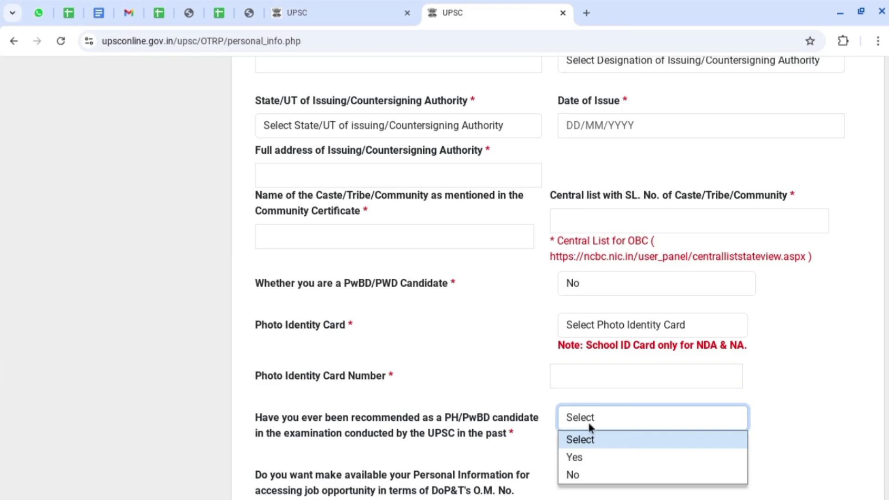
click(595, 458)
scroll(595, 455, down, 2)
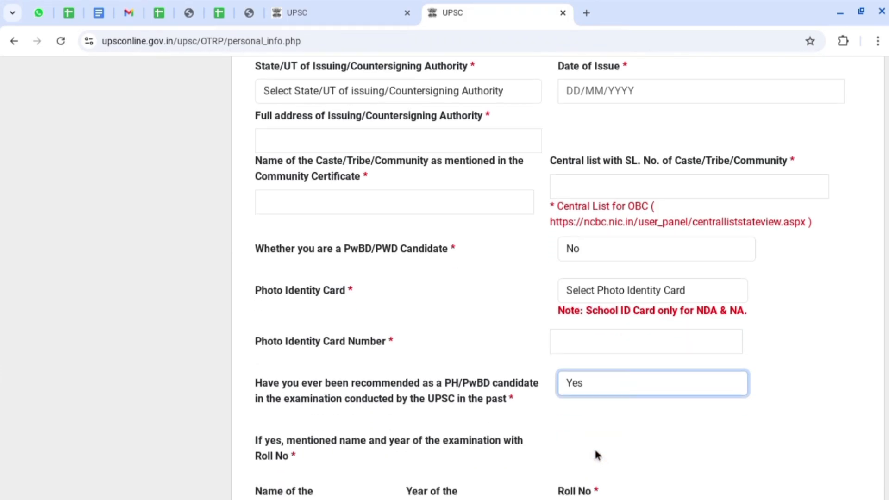
scroll(596, 455, down, 6)
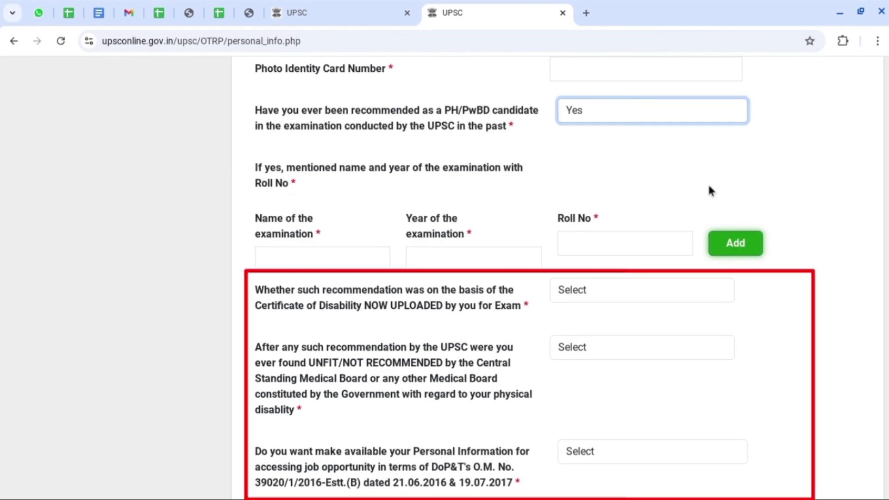
click(607, 113)
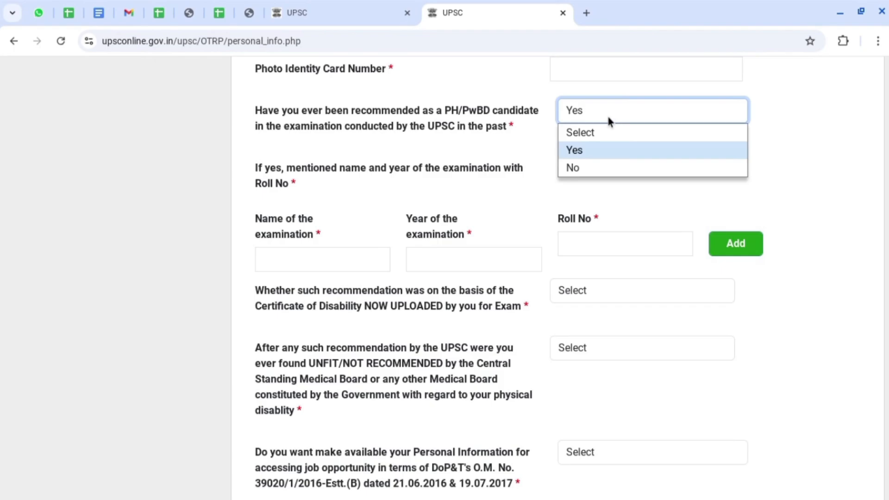
click(579, 168)
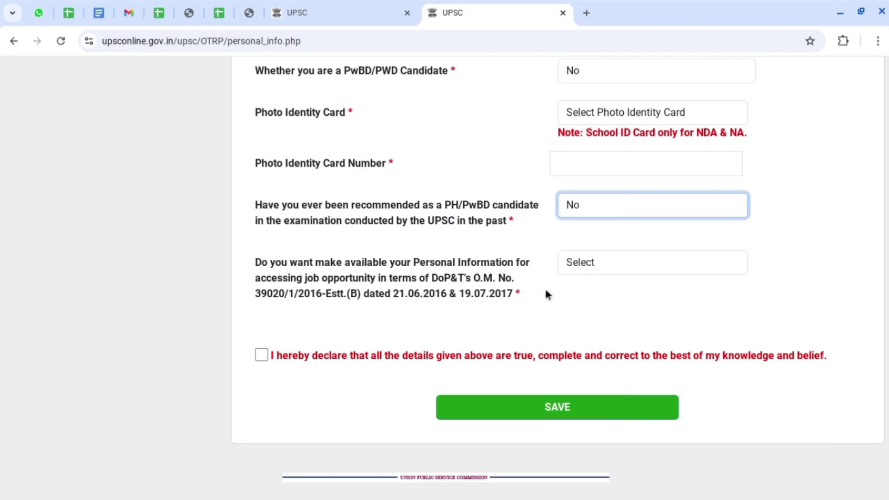
Answer Yes to sharing personal information for DoPT job opportunities.
click(602, 265)
click(574, 300)
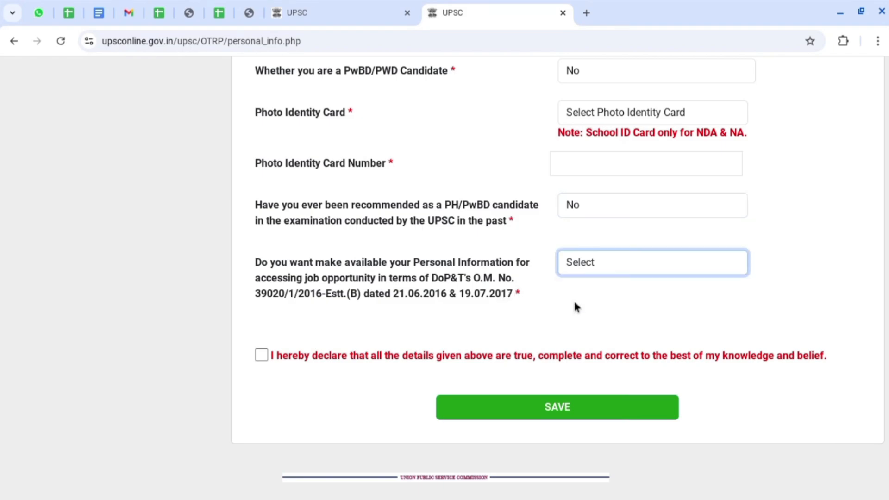
click(583, 267)
click(569, 303)
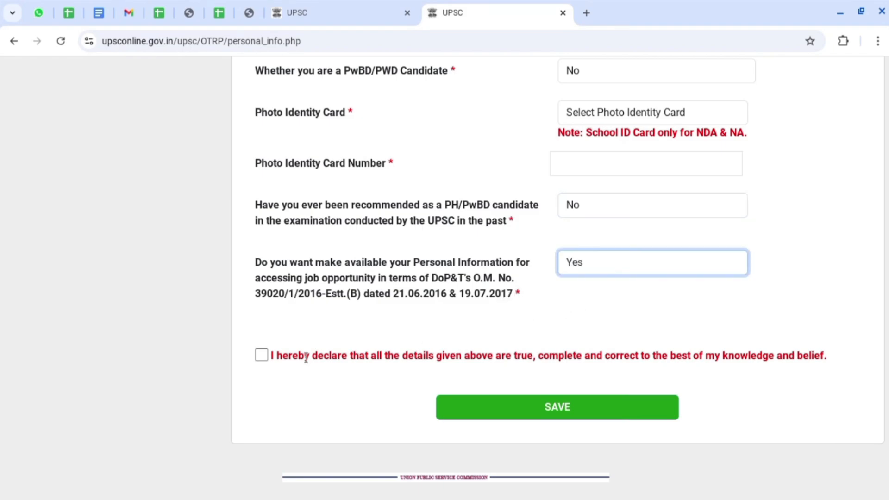
Agree to the declaration, save the personal information, and go to Address Information.
click(260, 356)
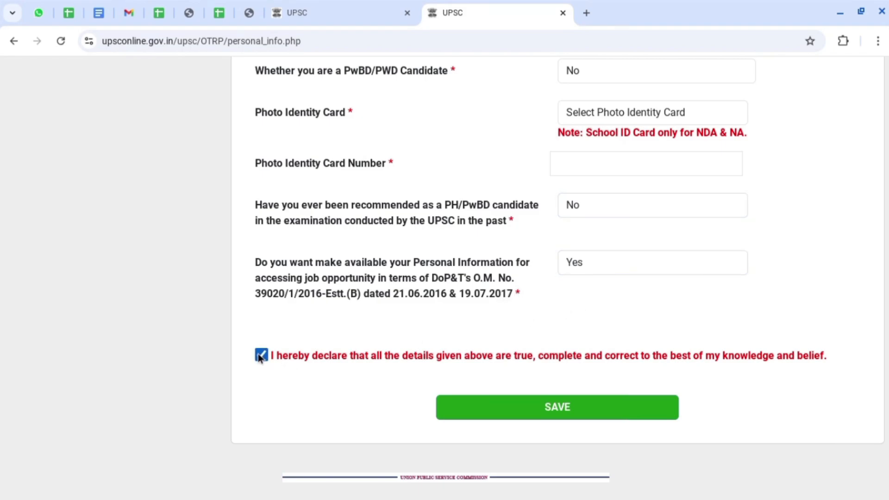
click(557, 407)
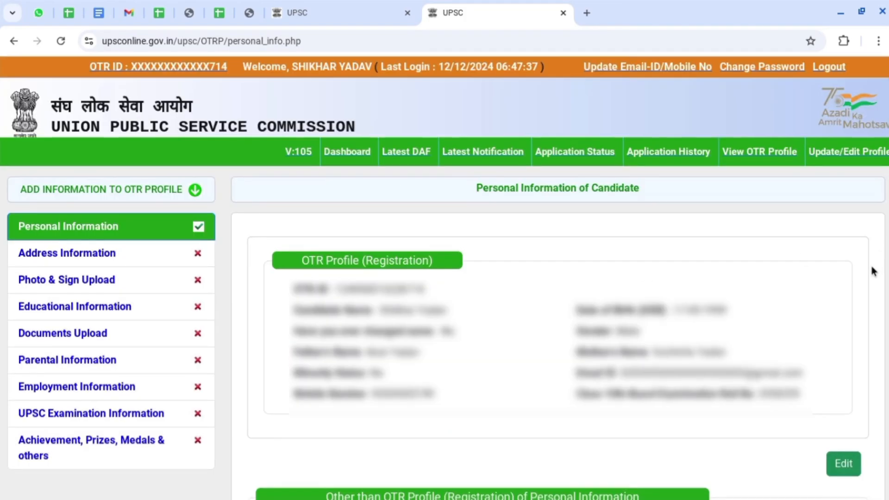
click(76, 258)
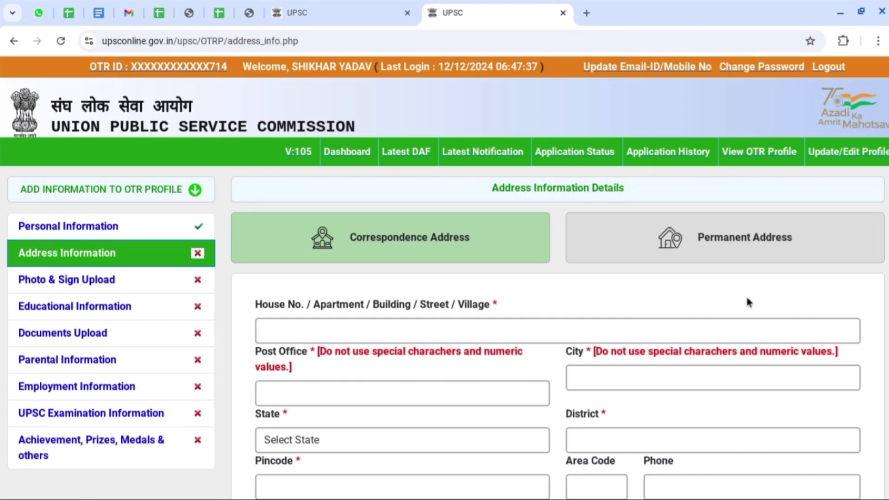
Set the correspondence address state to Uttar Pradesh and district to Faizabad, and fill the pincode.
click(723, 378)
click(334, 440)
scroll(348, 370, down, 3)
scroll(349, 373, down, 4)
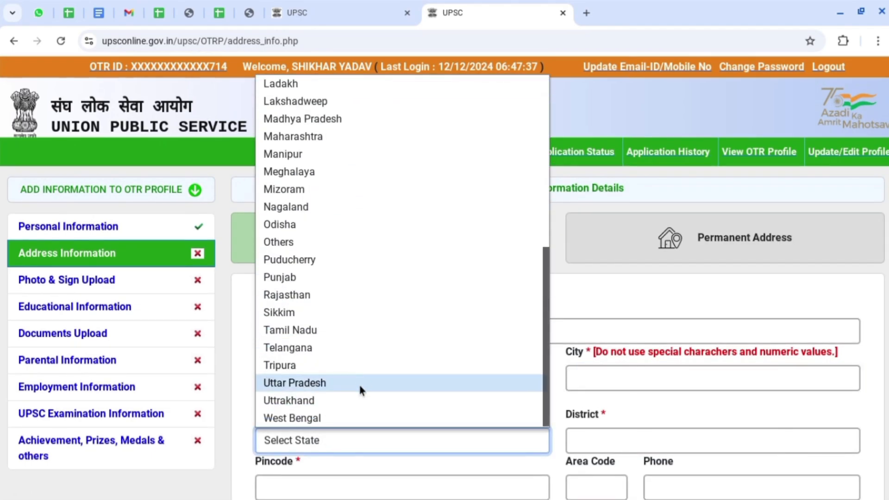
click(359, 385)
click(618, 438)
scroll(639, 217, down, 3)
click(631, 375)
click(284, 486)
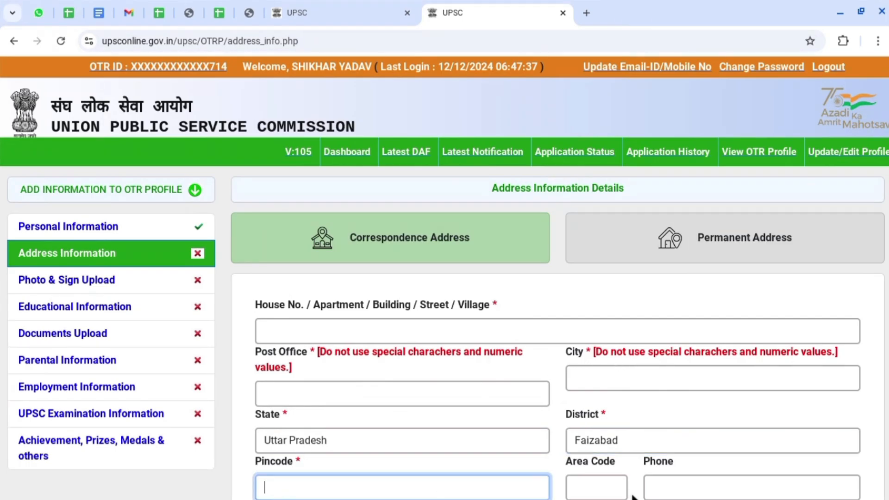
Make the permanent address same as correspondence, save, and go to Photo & Sign Upload.
scroll(886, 361, down, 3)
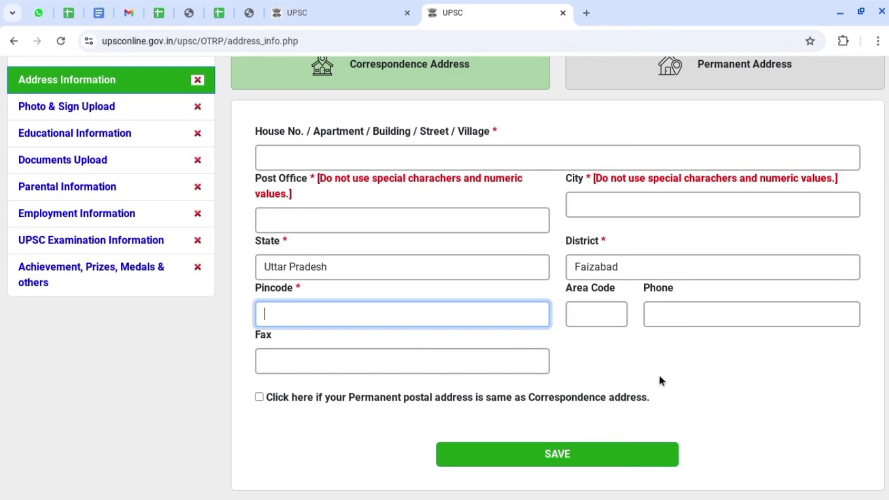
click(259, 397)
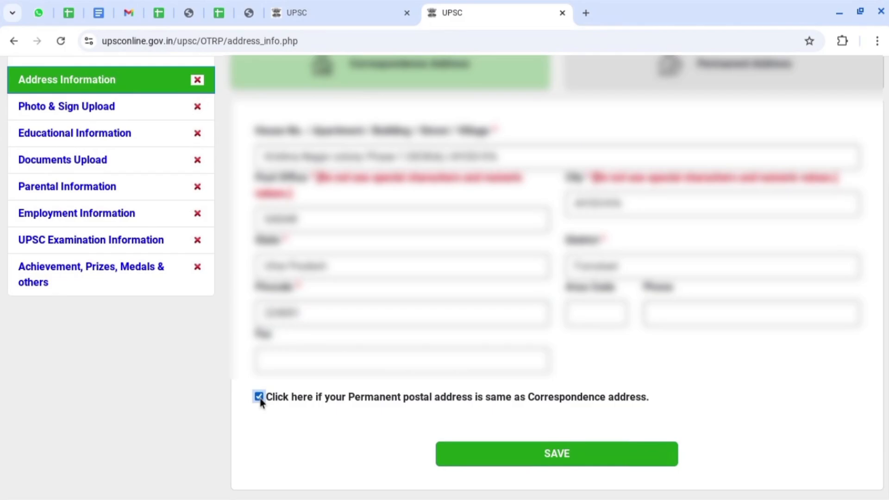
click(529, 452)
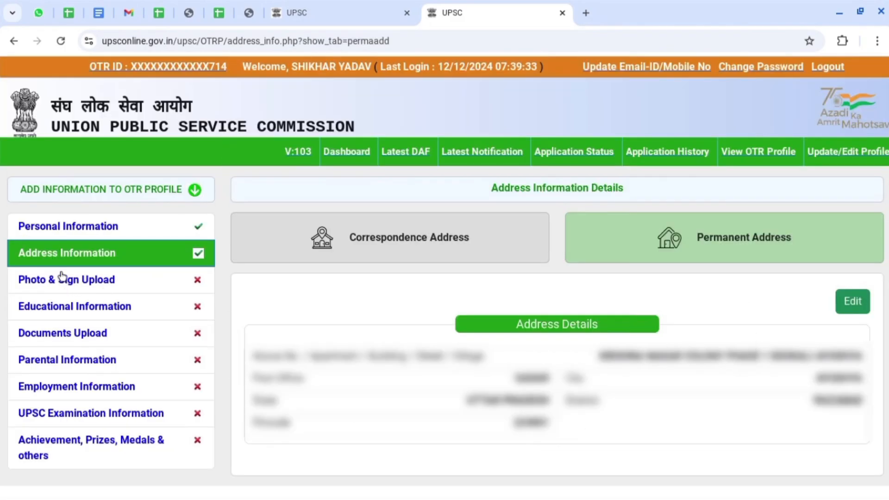
click(76, 281)
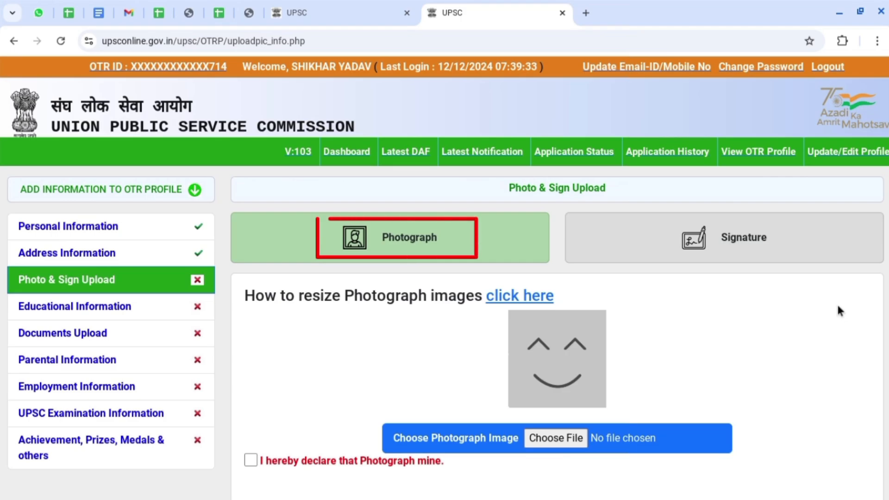
scroll(838, 307, down, 2)
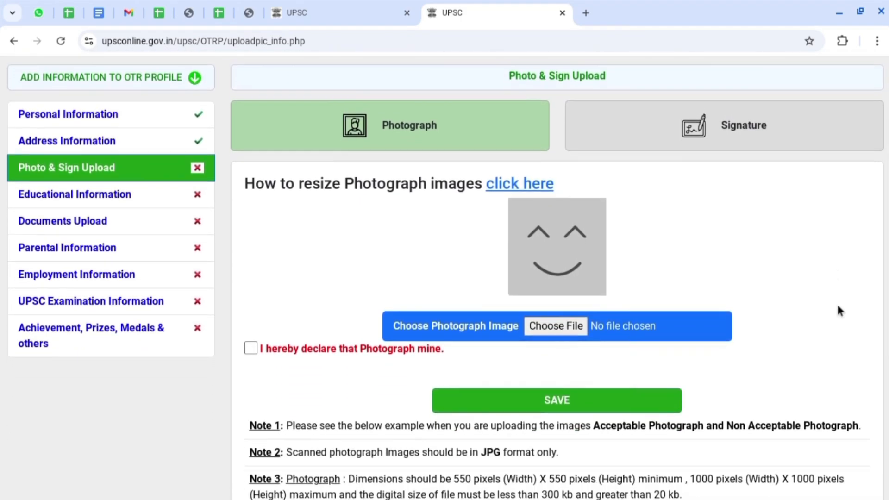
scroll(840, 310, down, 4)
scroll(839, 311, down, 2)
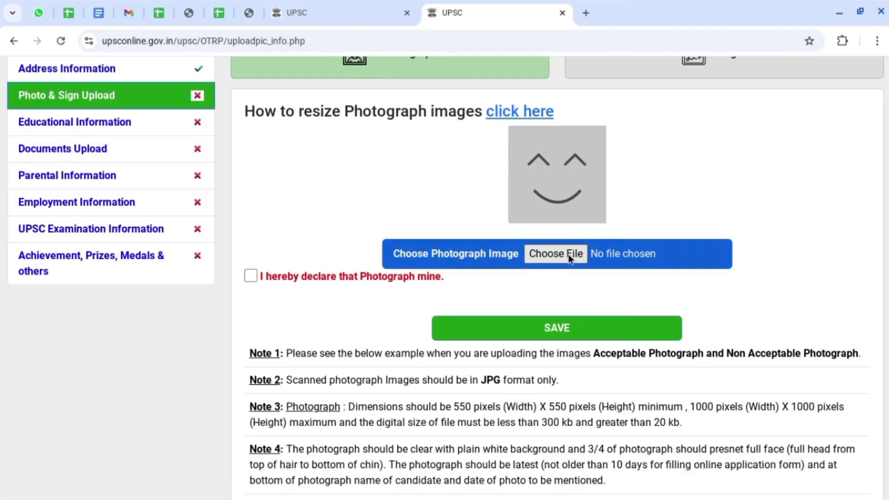
Upload the resized imresizer JPG photograph with the ownership declaration ticked and save.
click(568, 254)
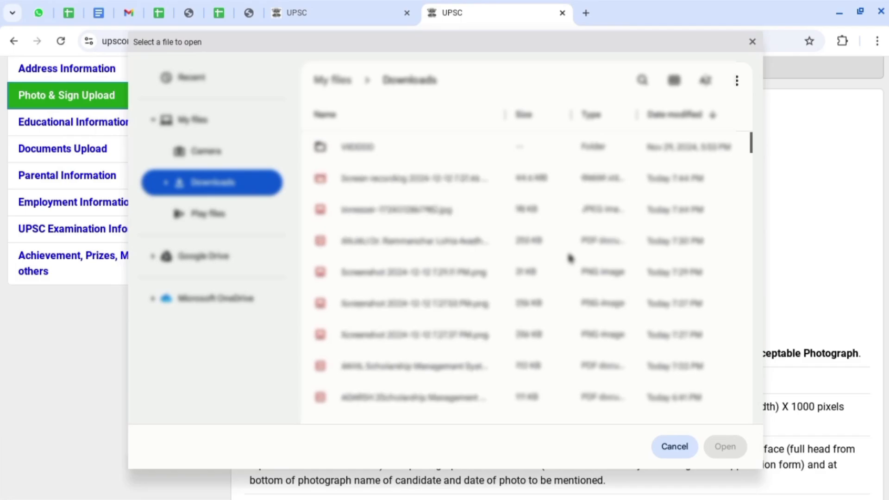
double_click(419, 246)
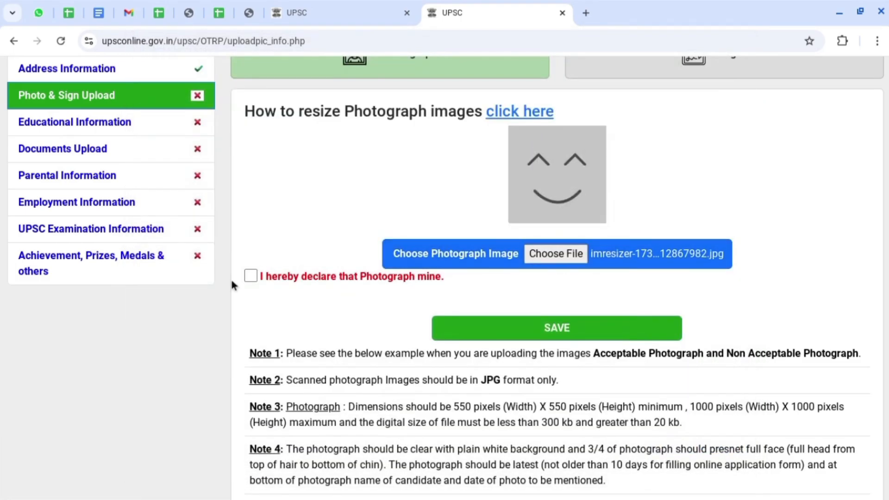
click(250, 276)
click(564, 332)
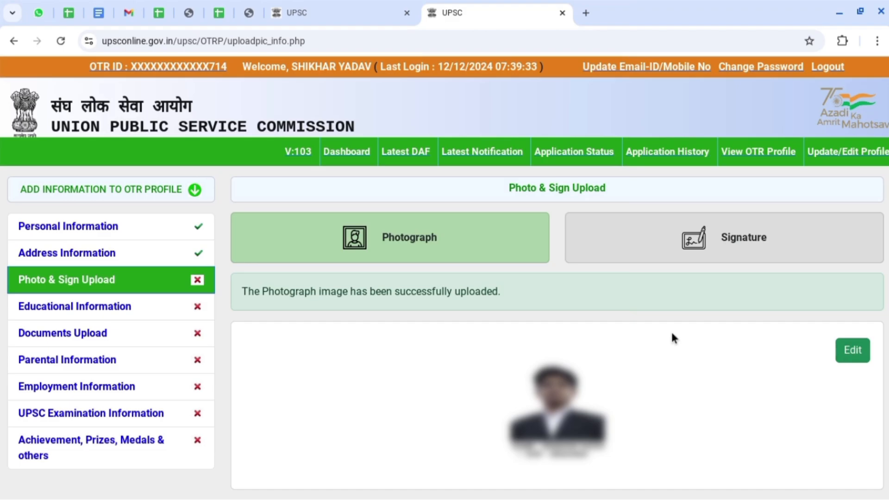
Upload the resized imresizer signature JPG, declare it is the candidate's own, and save.
click(749, 240)
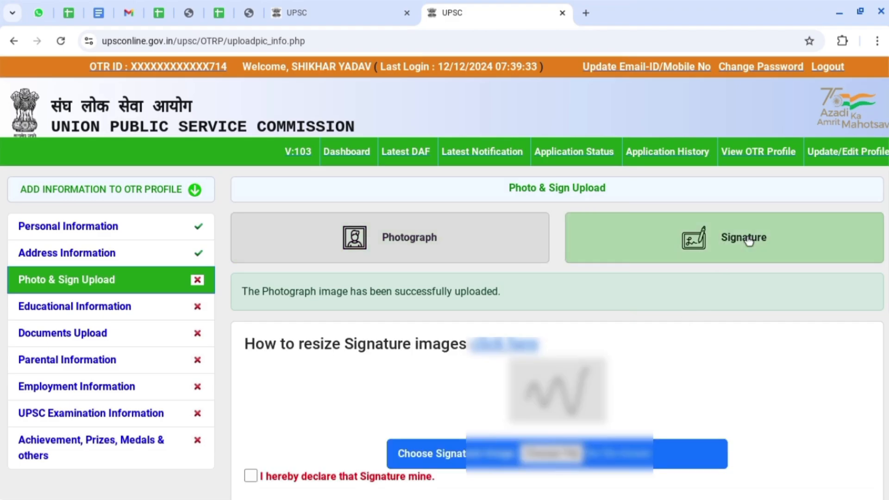
scroll(759, 364, down, 5)
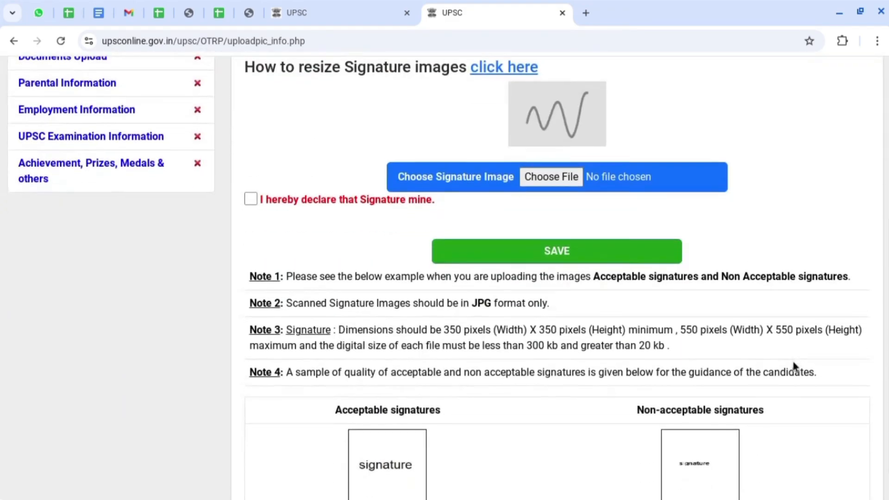
scroll(794, 366, down, 1)
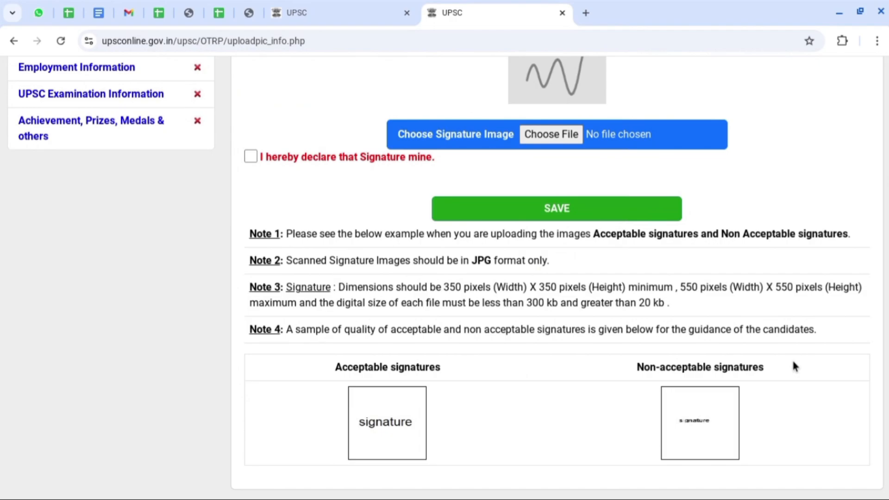
scroll(794, 365, up, 5)
click(555, 374)
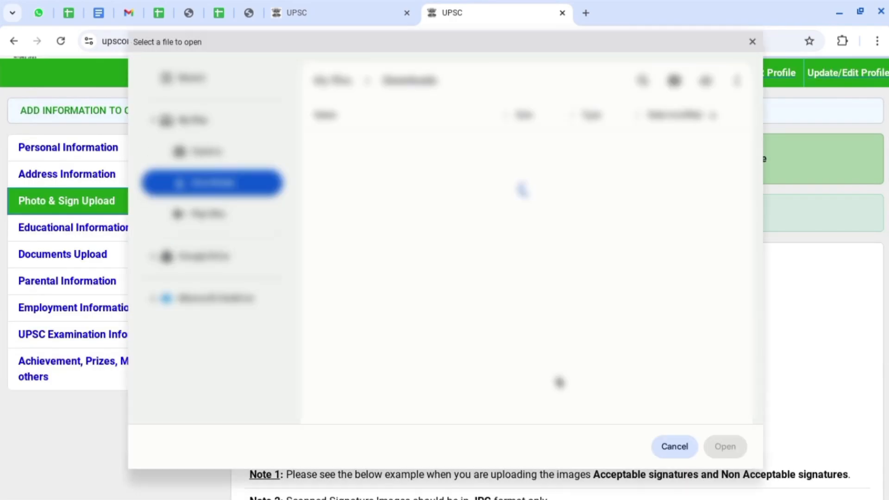
double_click(439, 245)
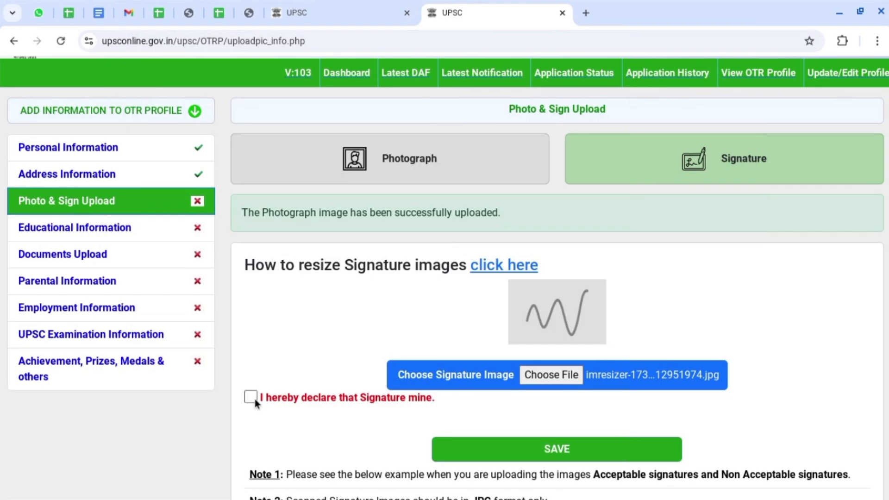
click(251, 397)
click(571, 452)
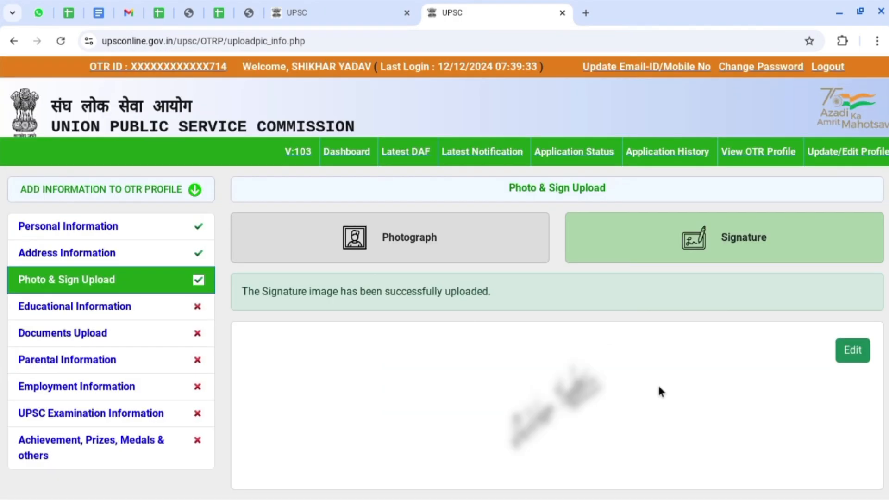
click(78, 314)
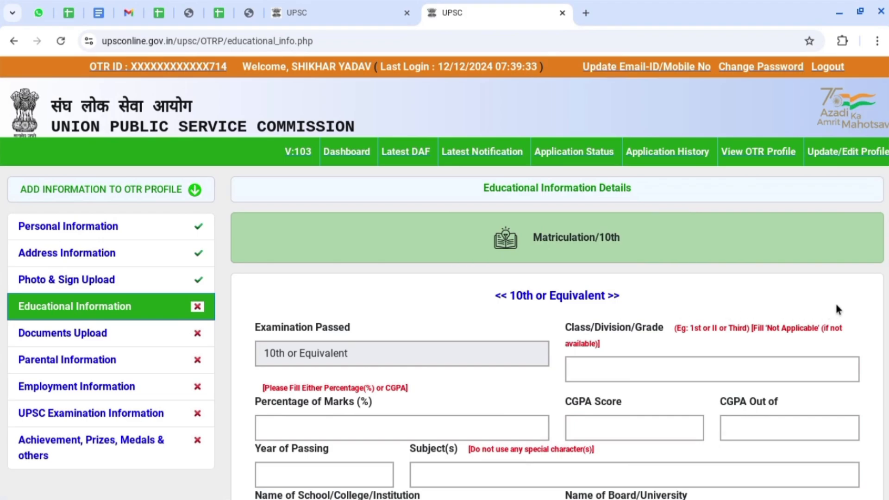
Enter the 10th division FIRST, 74.33% marks and passing year 2015.
scroll(835, 301, down, 3)
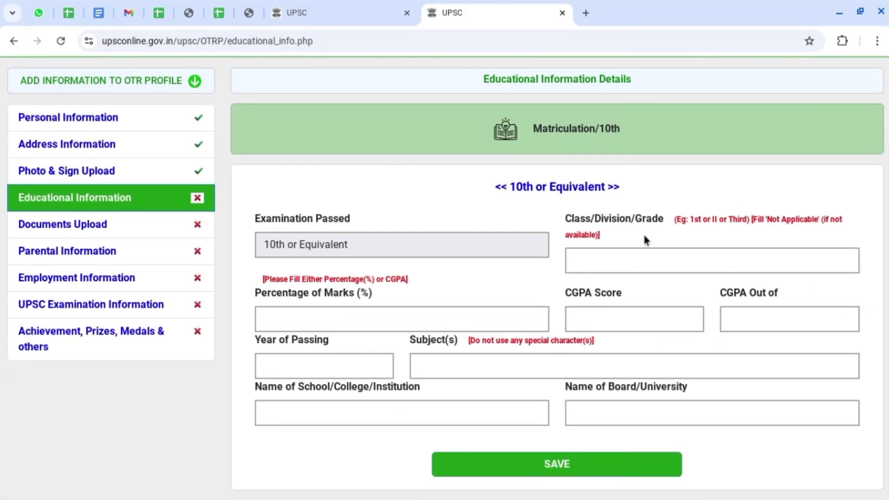
click(660, 259)
text(FIRST)
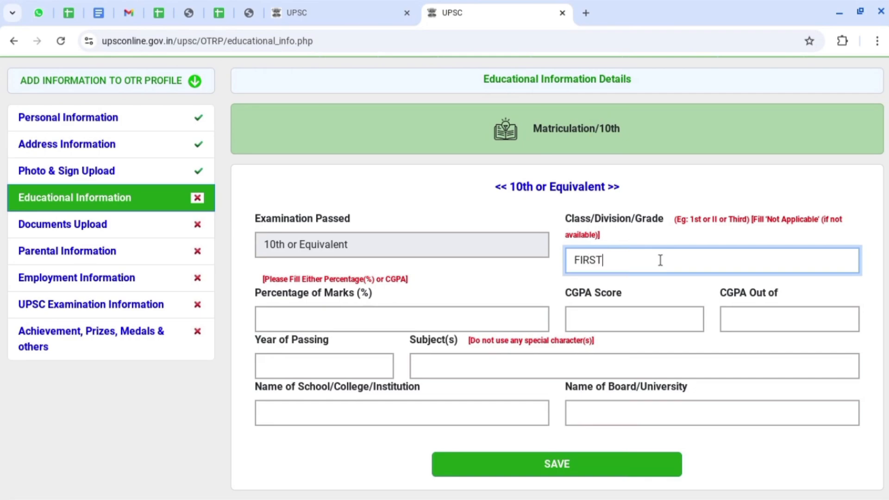
click(339, 320)
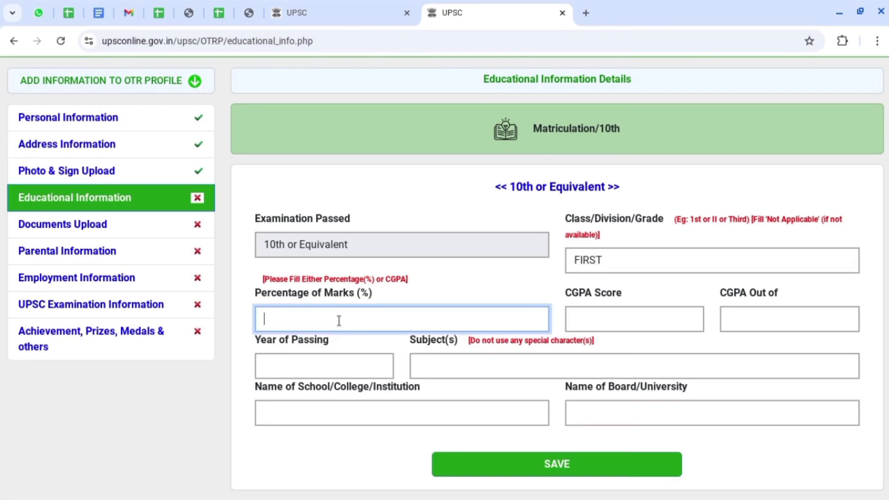
text(74.33)
key(Tab)
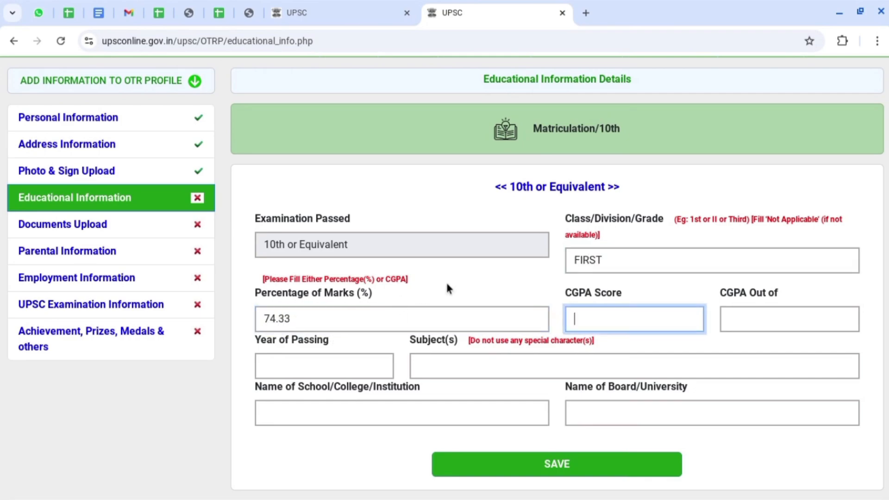
click(696, 305)
click(276, 367)
text(201)
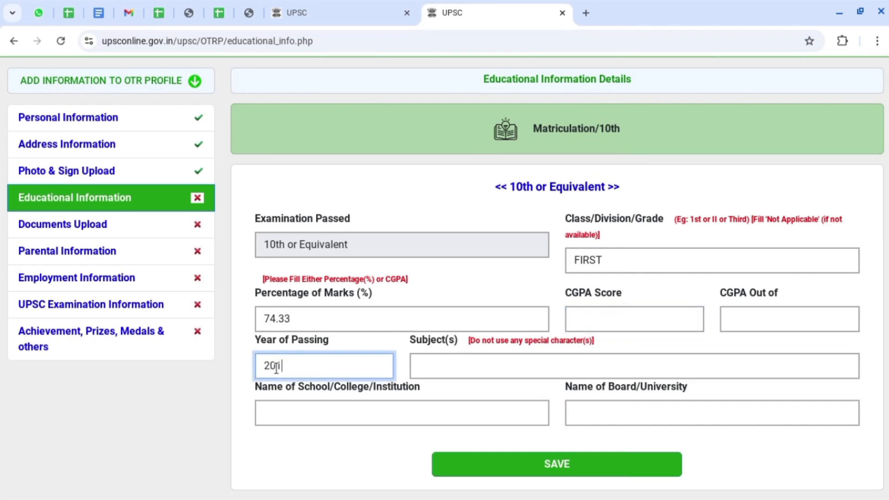
text(5)
Paste the subjects and school SSV IC FAIZABAD, enter board UP BOARD, and save the 10th details.
click(434, 365)
text(HINDI ENGLISH MATHEMATICS SCIENCE SOCIAL SCIENCE COMMERCE)
click(342, 413)
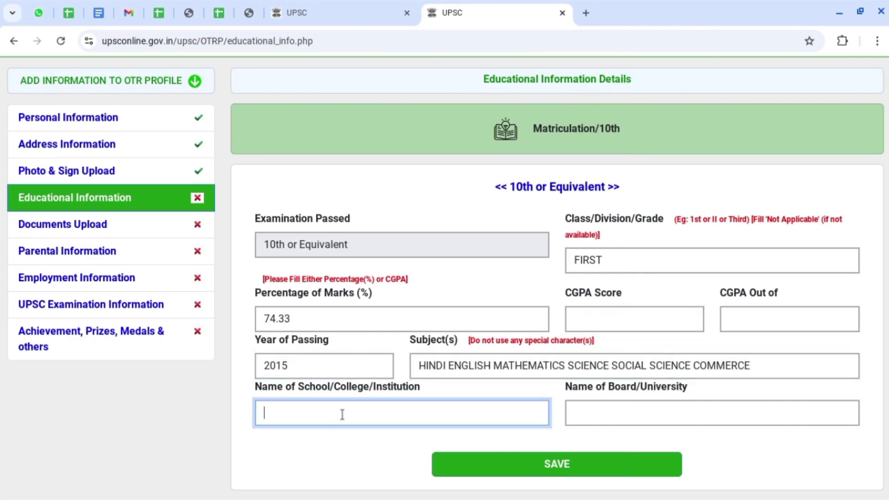
text(SSV IC FAIZABAD)
key(Tab)
text(UP BOARD)
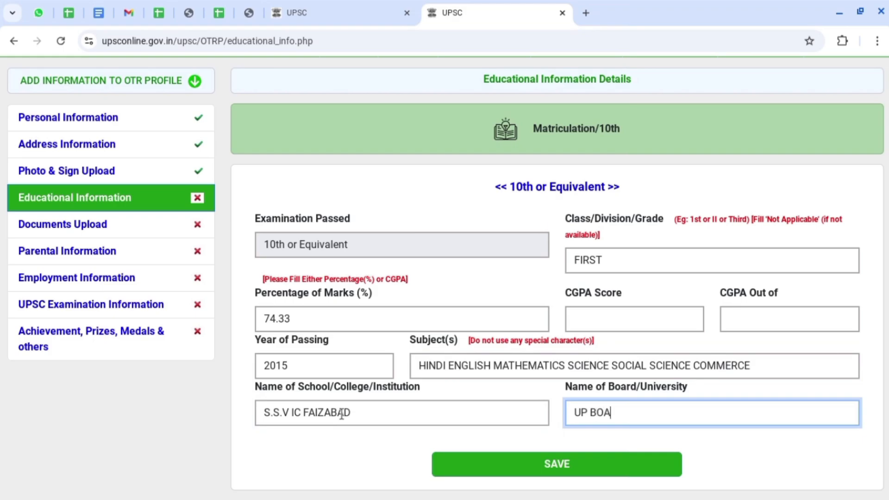
click(567, 461)
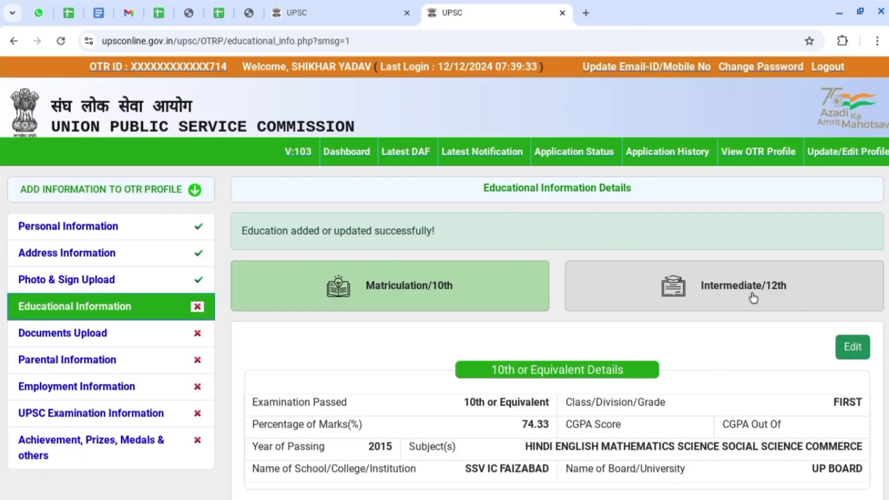
Add Intermediate/12th as Completed with FIRST, 74.33%, 2017, SSV IC FAIZABAD, UP BOARD, and save.
click(750, 291)
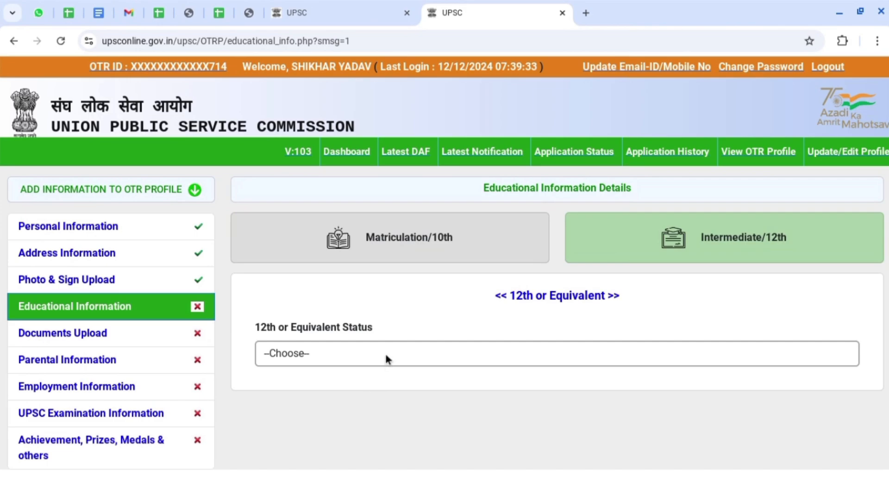
click(386, 355)
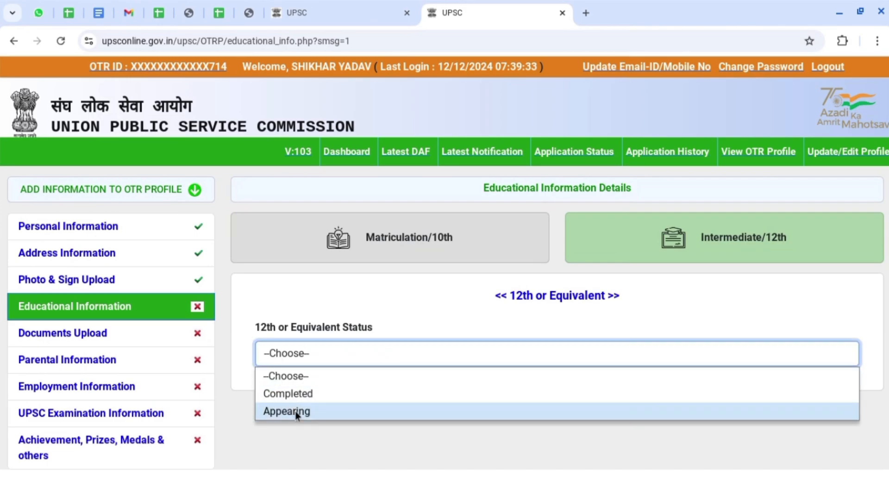
click(307, 396)
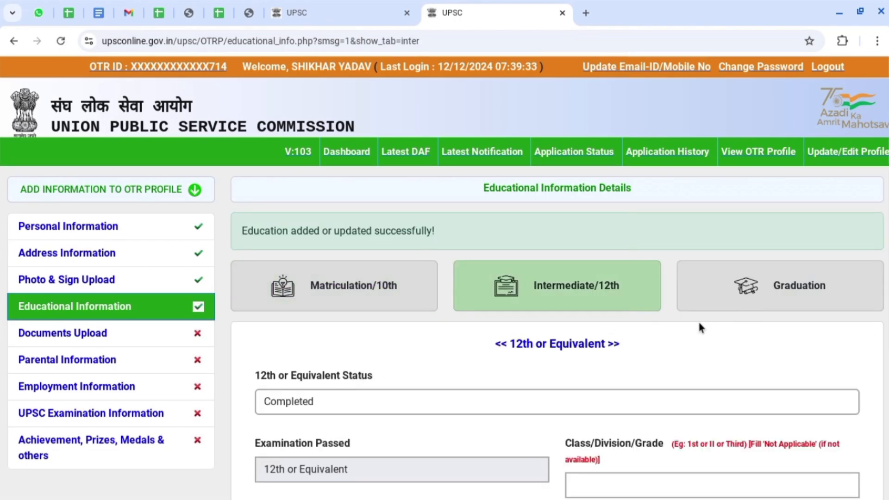
scroll(699, 327, down, 3)
scroll(699, 329, down, 1)
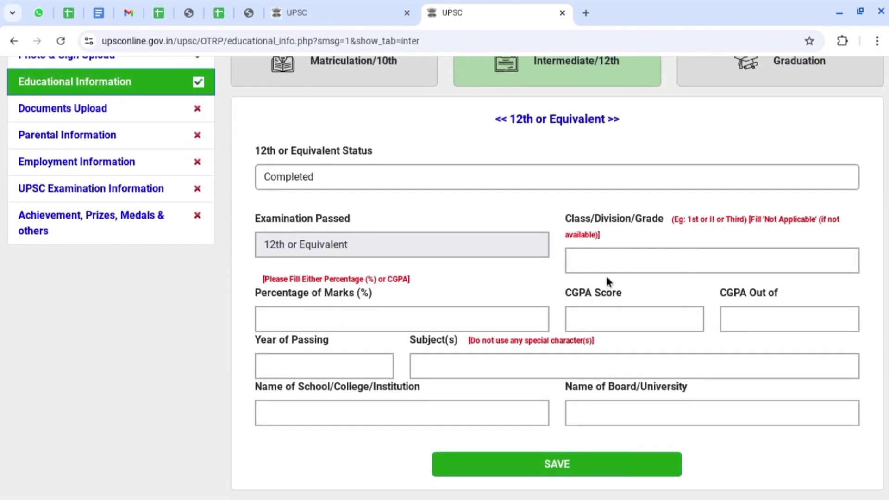
click(628, 256)
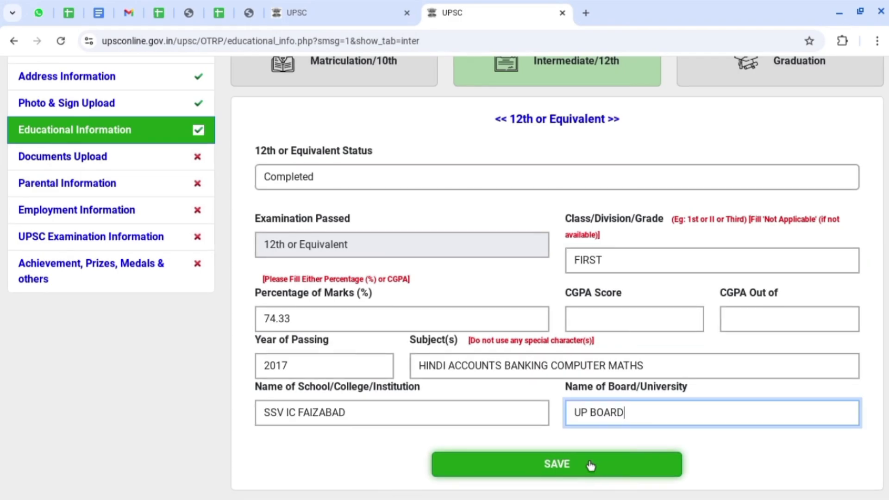
click(589, 467)
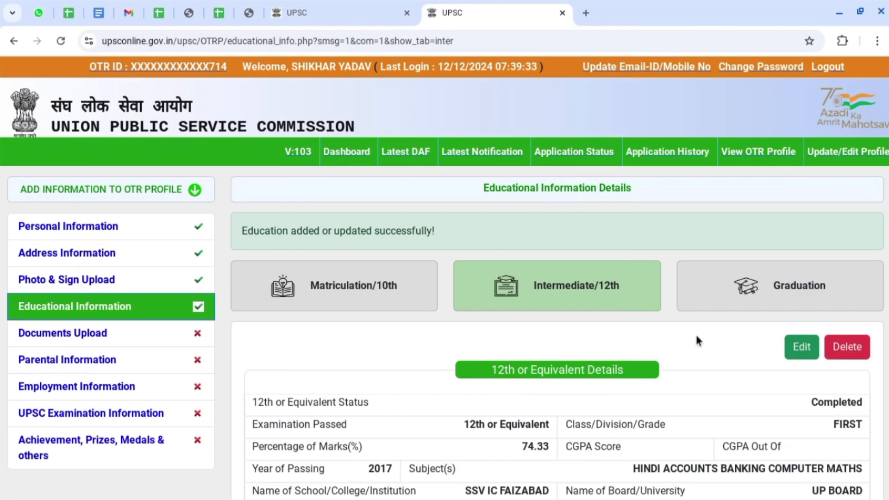
click(723, 285)
View the Stream at Graduation Level choices and close the list without selecting one.
click(328, 396)
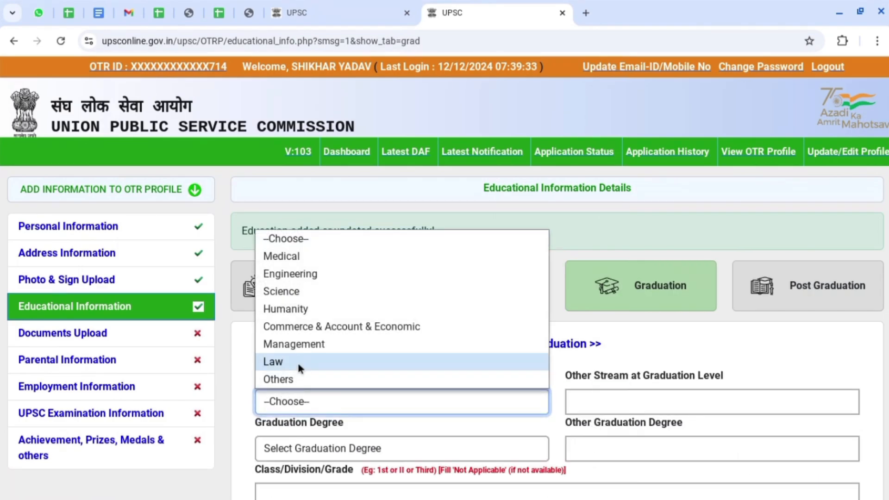
click(249, 377)
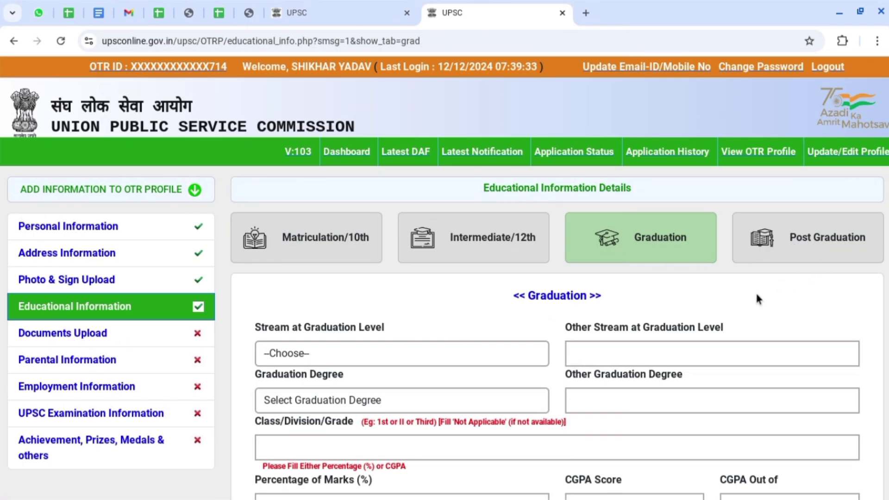
Go to Documents Upload and scroll through the table of six required certificates.
click(58, 340)
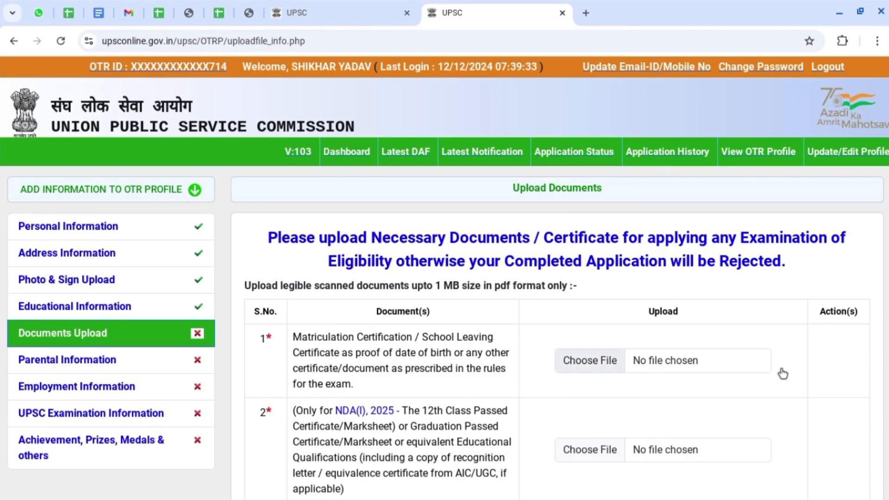
scroll(821, 363, down, 2)
scroll(822, 365, down, 5)
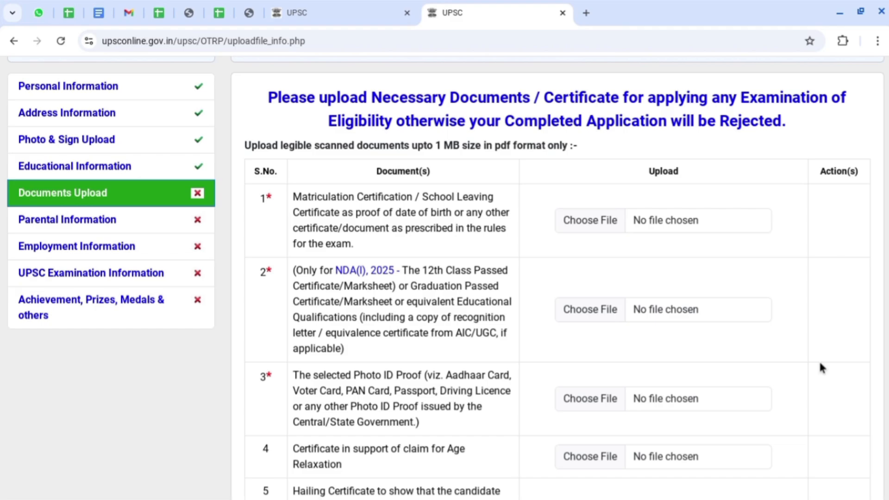
scroll(820, 363, down, 3)
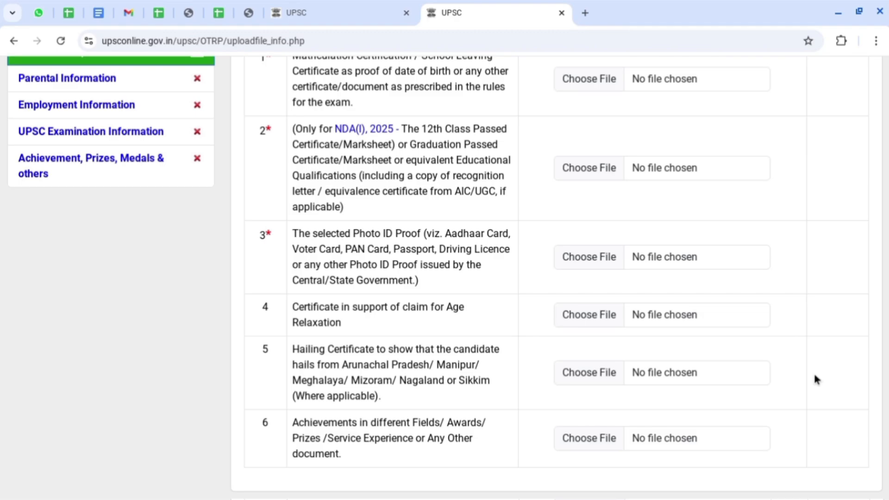
scroll(654, 297, up, 2)
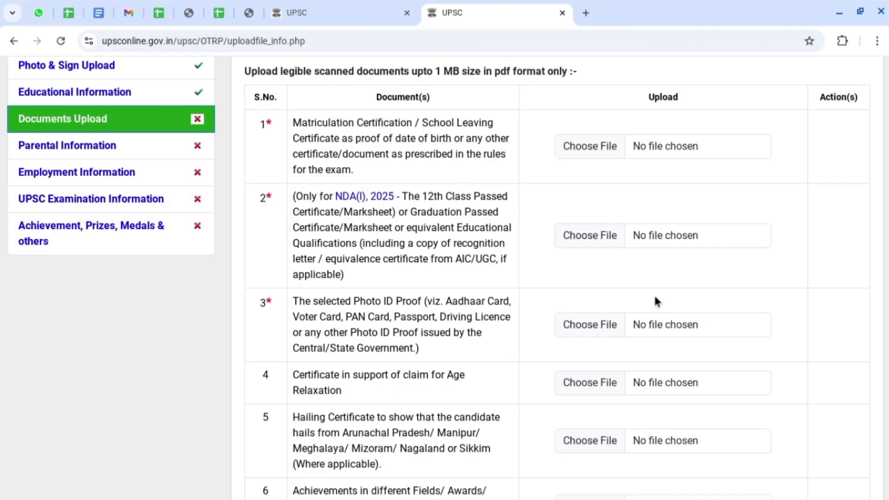
Save the father's details: Indian, Lawyer, correspondence address, income 48000, Faizabad, Uttar Pradesh.
click(43, 148)
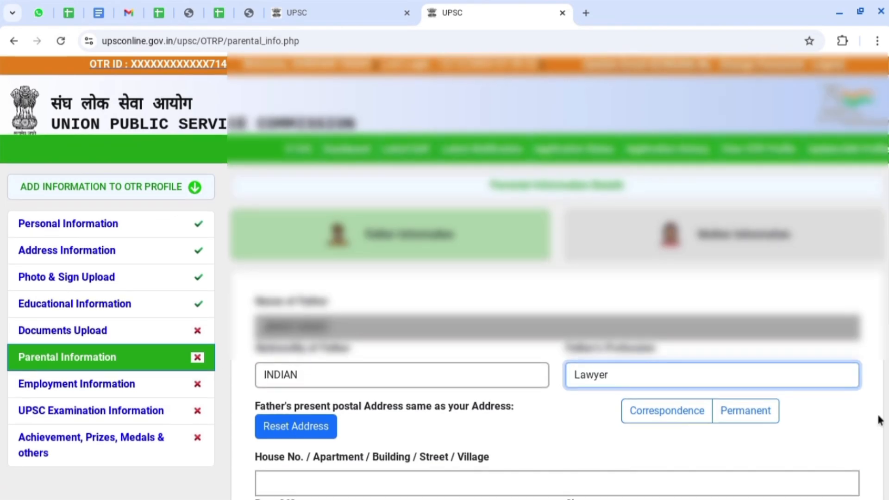
scroll(879, 419, down, 6)
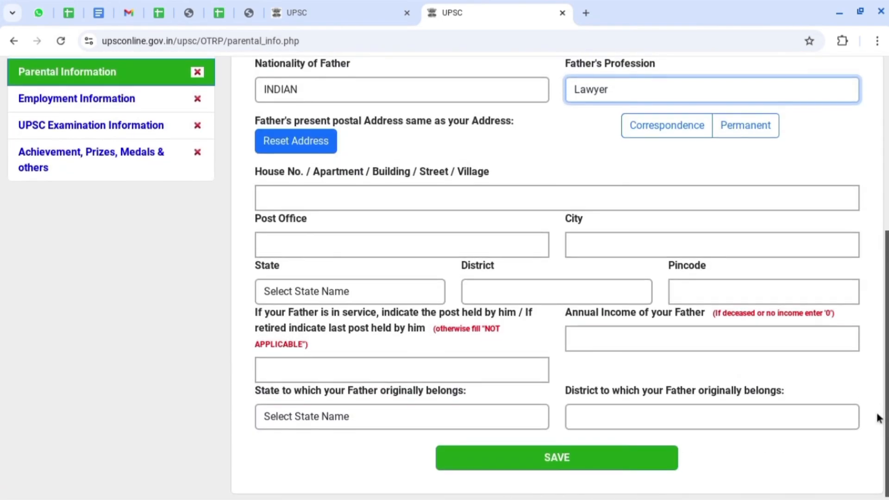
scroll(879, 418, up, 1)
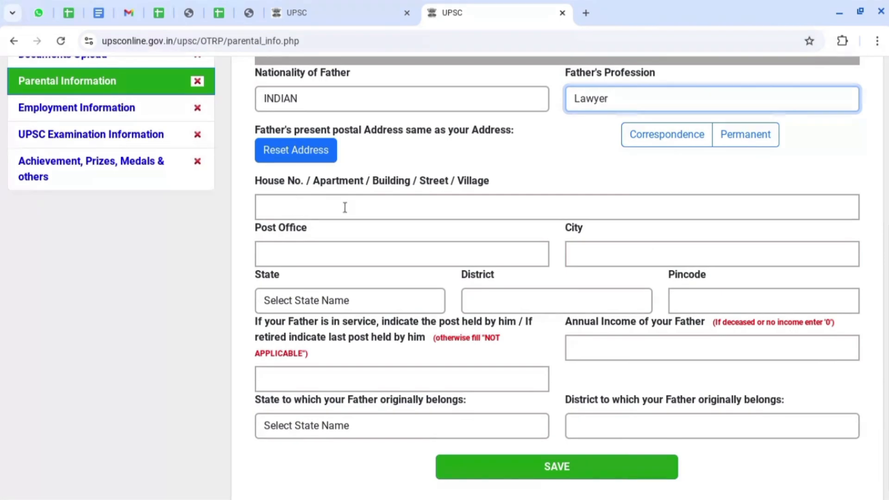
click(717, 138)
click(684, 139)
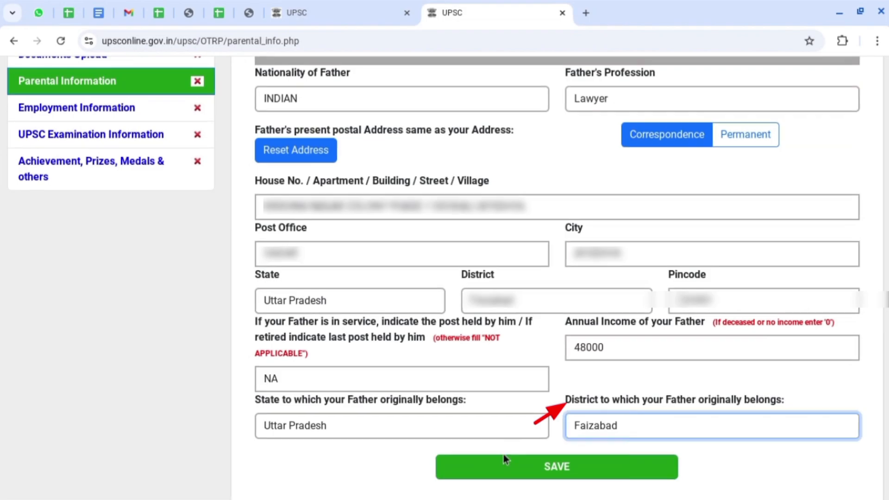
click(555, 466)
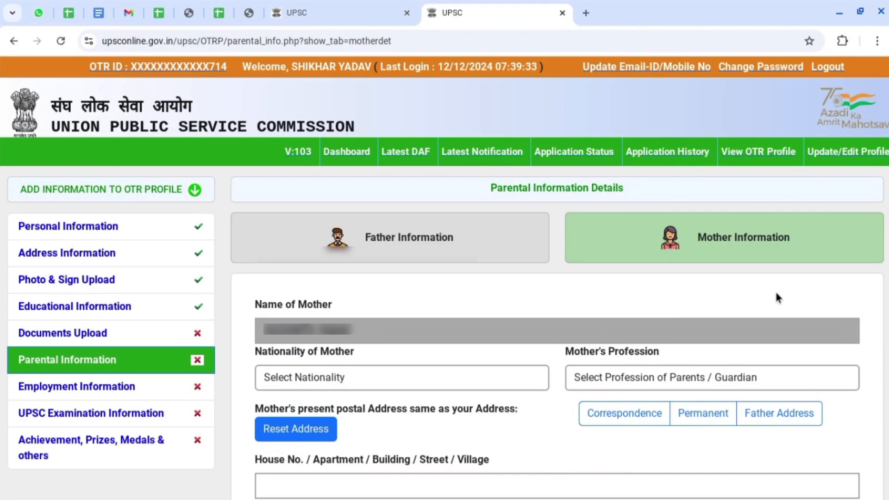
Scroll past the empty Mother Information form and go to Employment Information.
scroll(576, 147, down, 6)
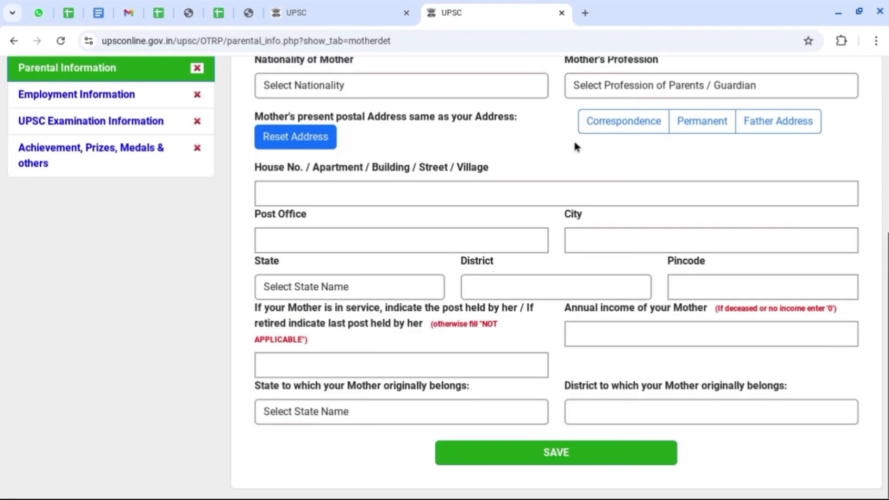
click(77, 94)
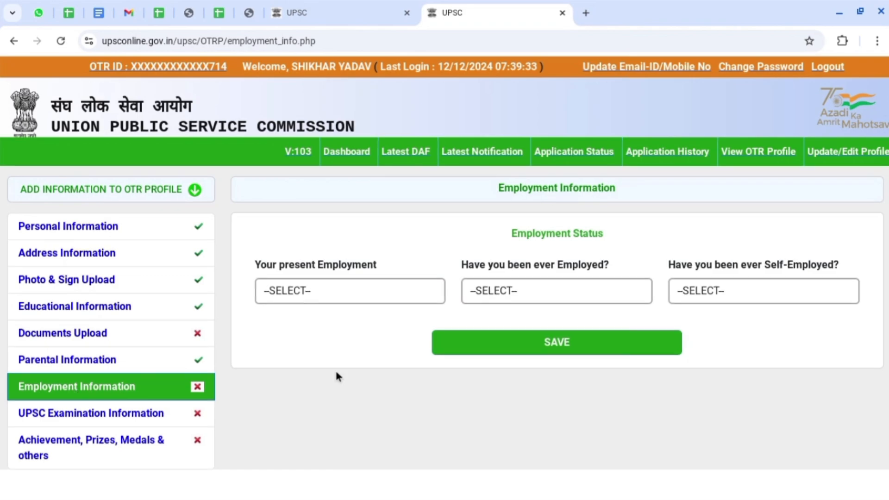
Set present status to Not Employed, answer NO to ever employed and self-employed, and save.
click(323, 289)
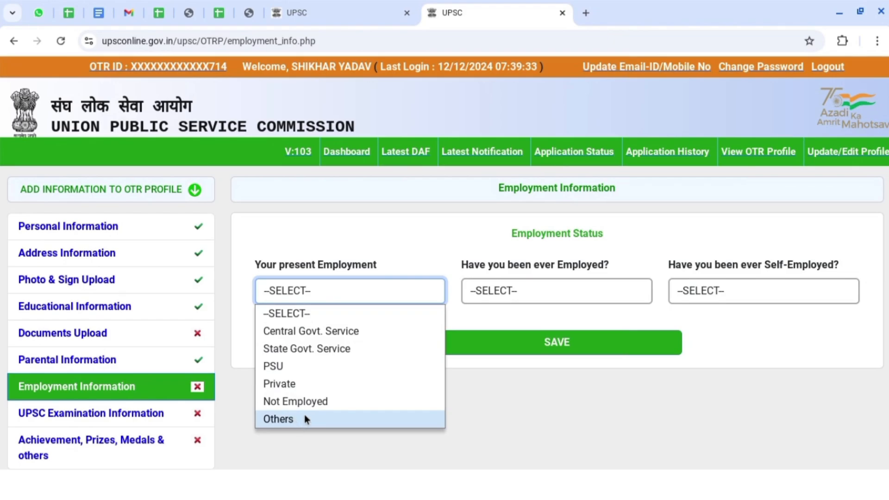
click(326, 403)
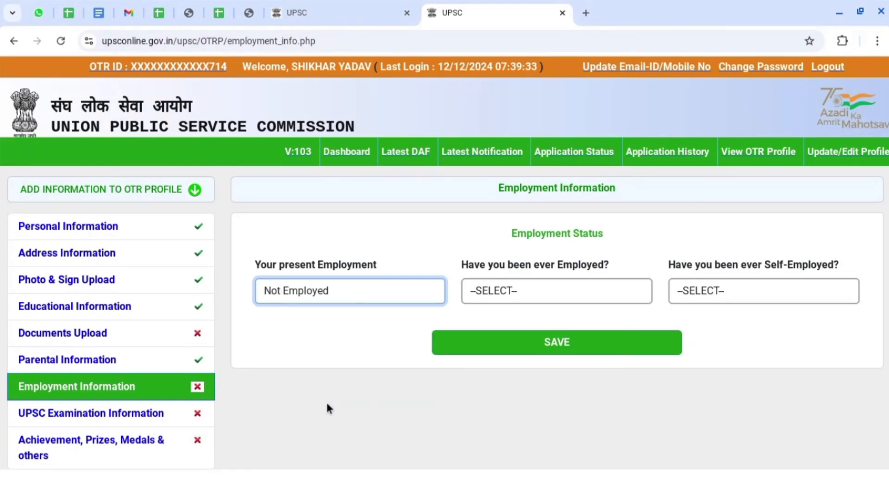
click(514, 295)
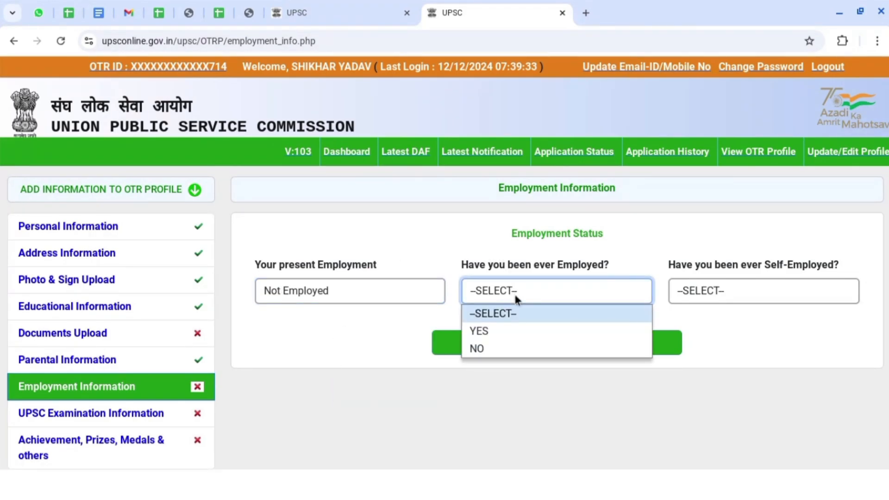
click(490, 347)
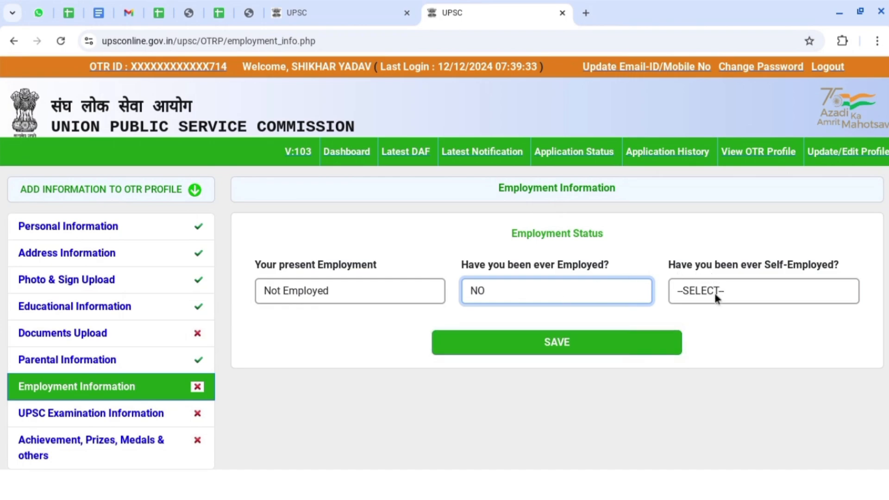
click(555, 296)
click(482, 335)
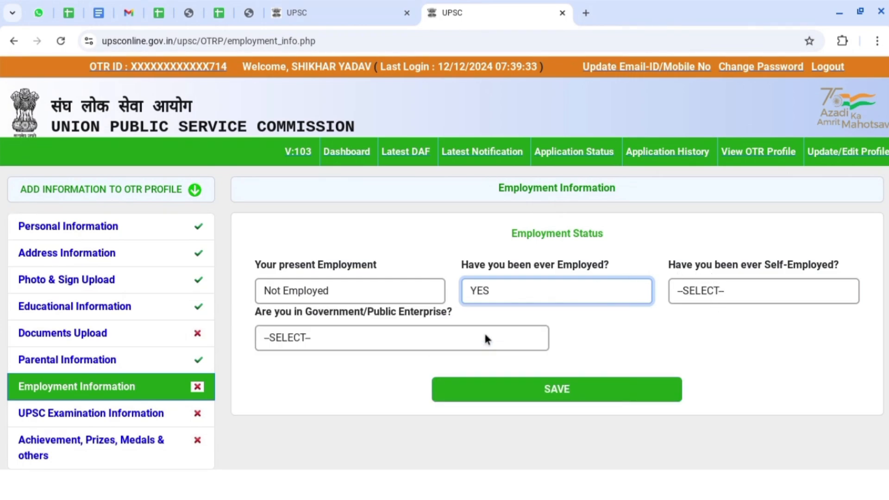
click(547, 289)
click(504, 351)
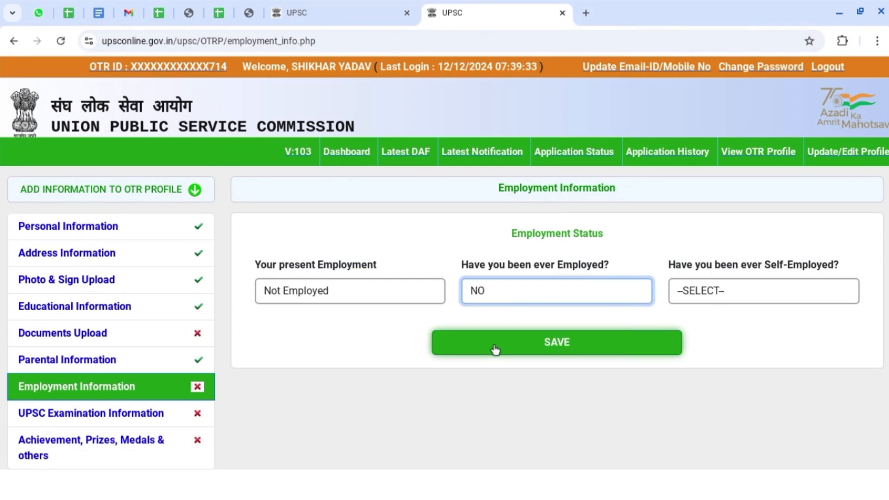
click(722, 289)
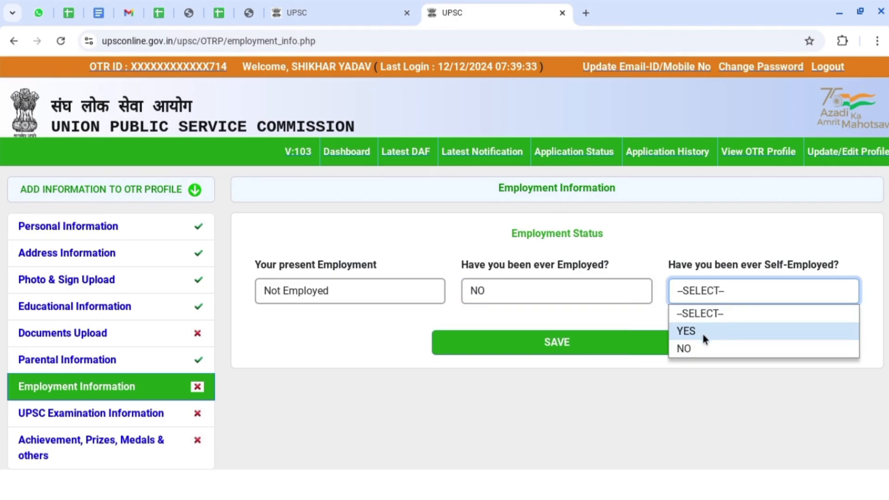
click(700, 348)
click(570, 342)
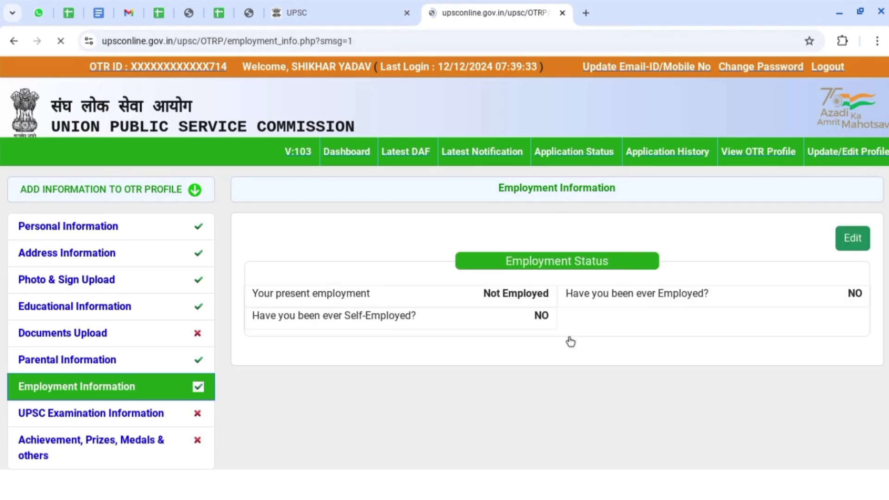
Answer NO to the debarment, previous UPSC exams and service allocation questions, then save.
click(58, 422)
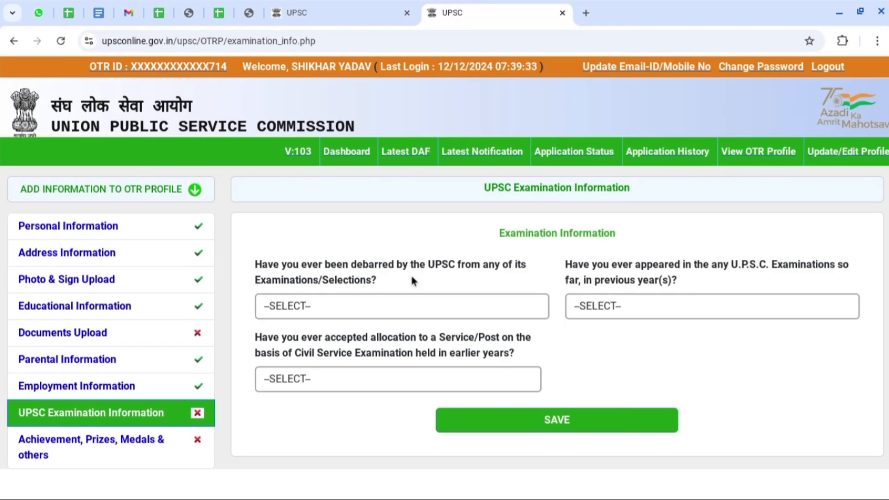
click(412, 306)
click(326, 354)
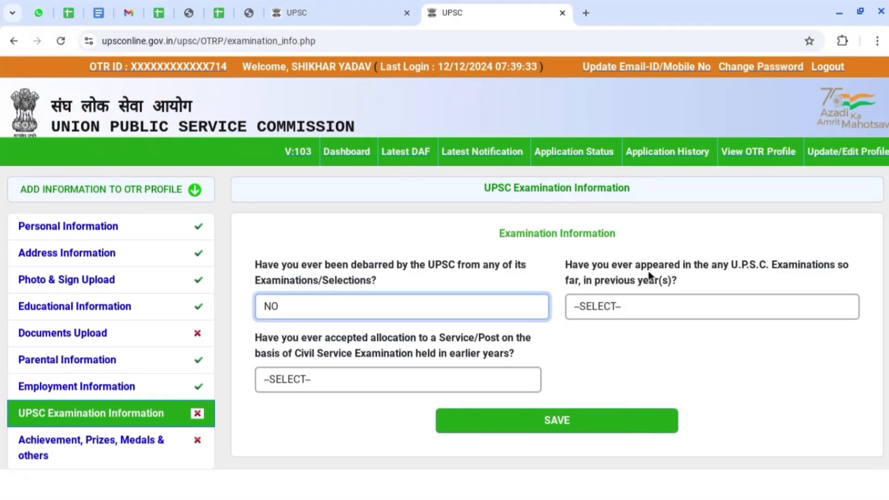
click(695, 303)
click(591, 344)
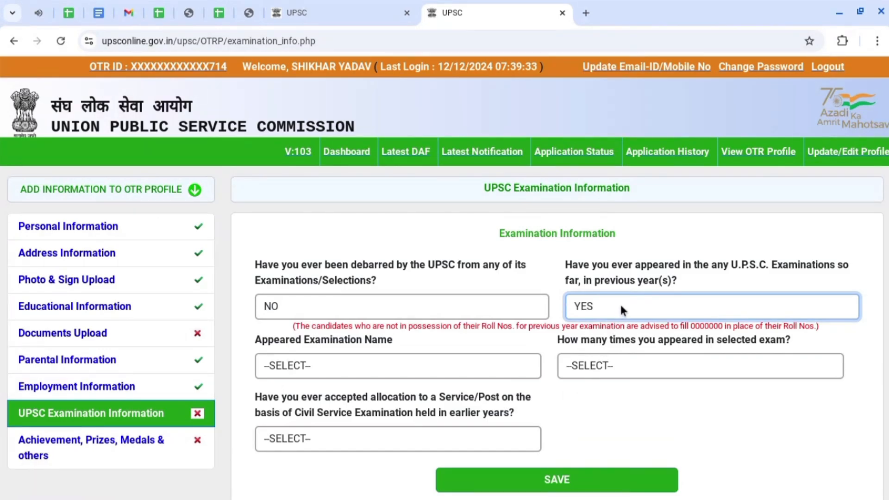
click(622, 309)
click(601, 363)
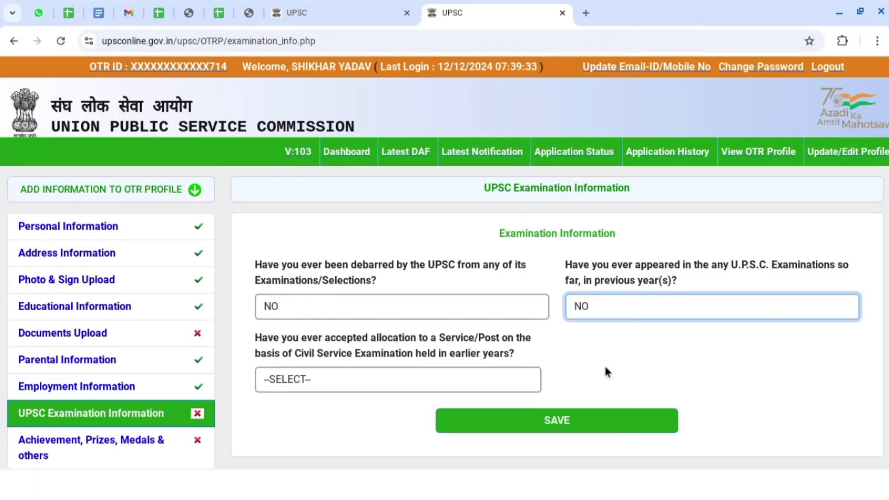
click(417, 380)
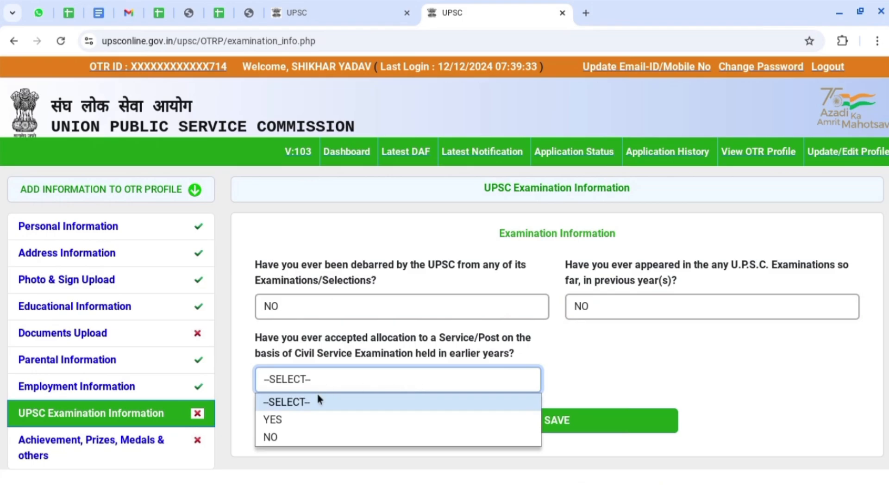
click(308, 438)
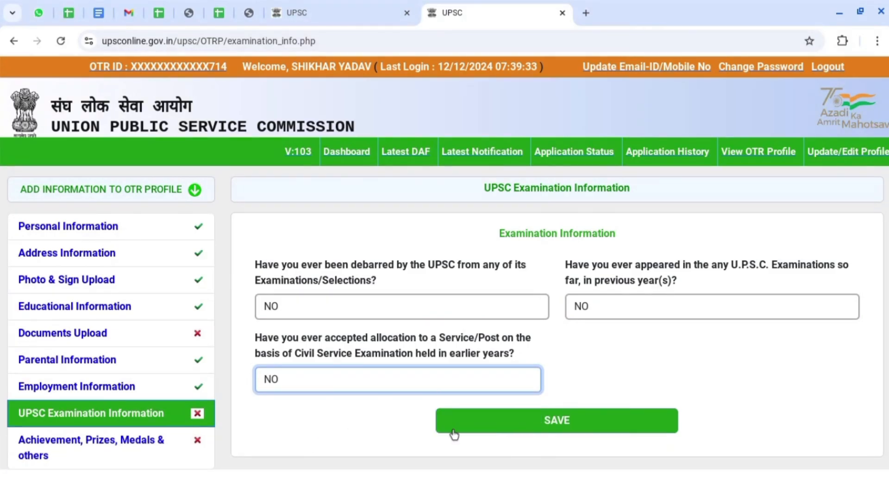
click(513, 425)
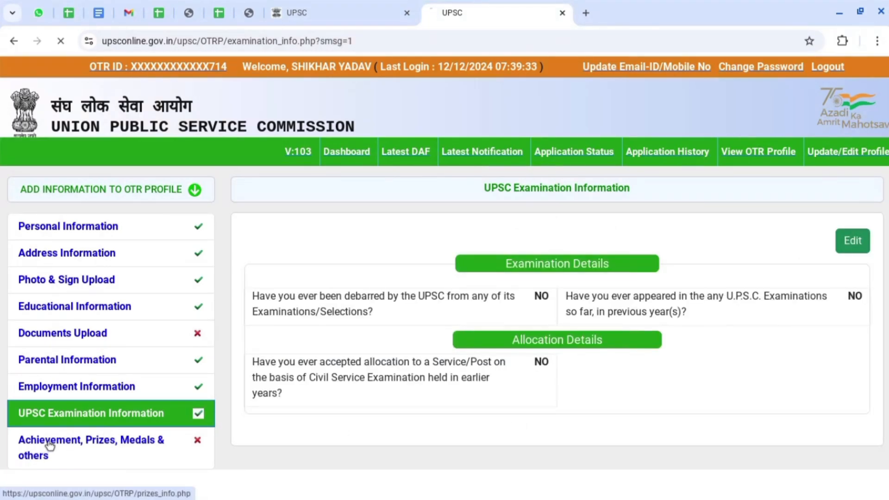
Open Achievement, Prizes, Medals & others and scroll through the blank activities form.
click(143, 448)
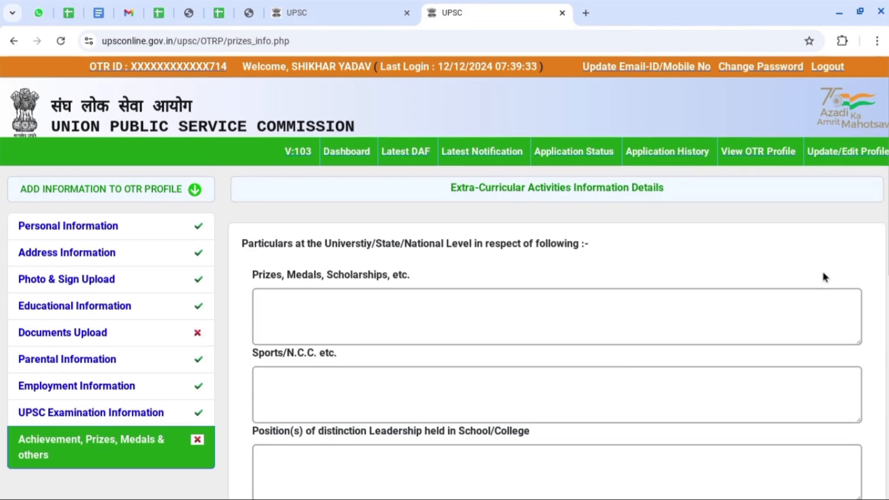
scroll(859, 282, down, 2)
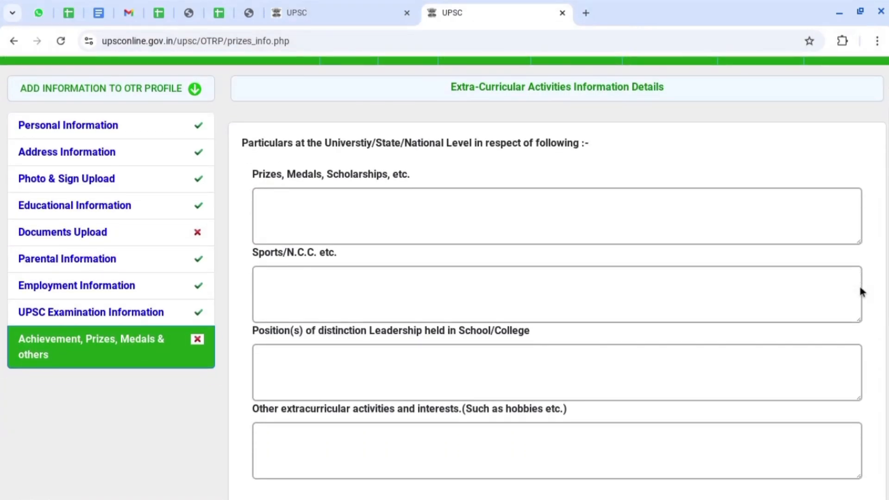
scroll(860, 287, down, 7)
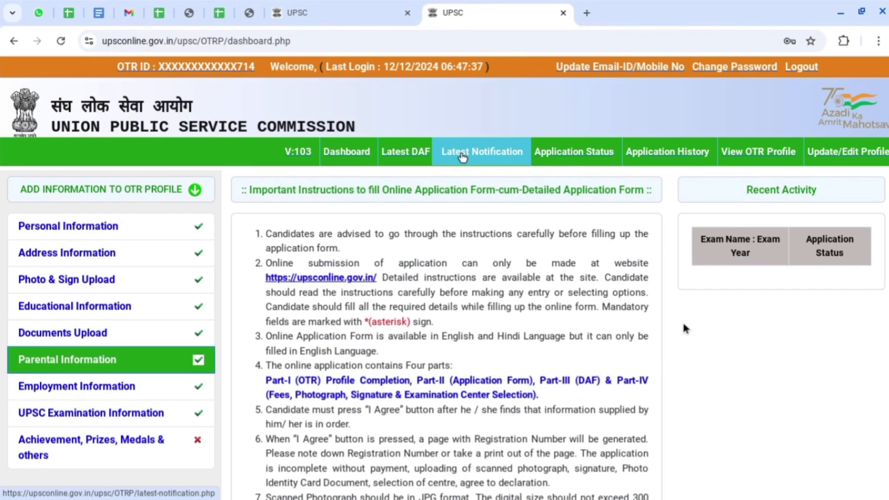
From Latest Notification, start Part-I for NDA (I) 2025 and accept its instructions.
click(462, 156)
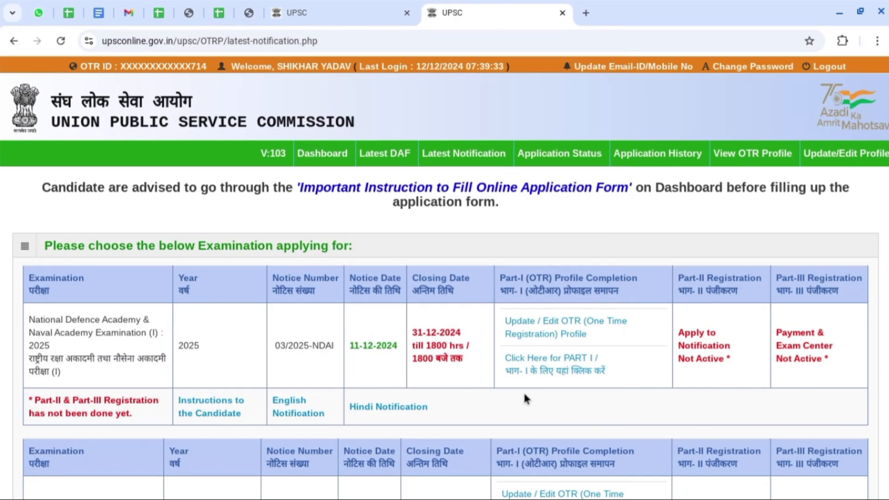
click(537, 376)
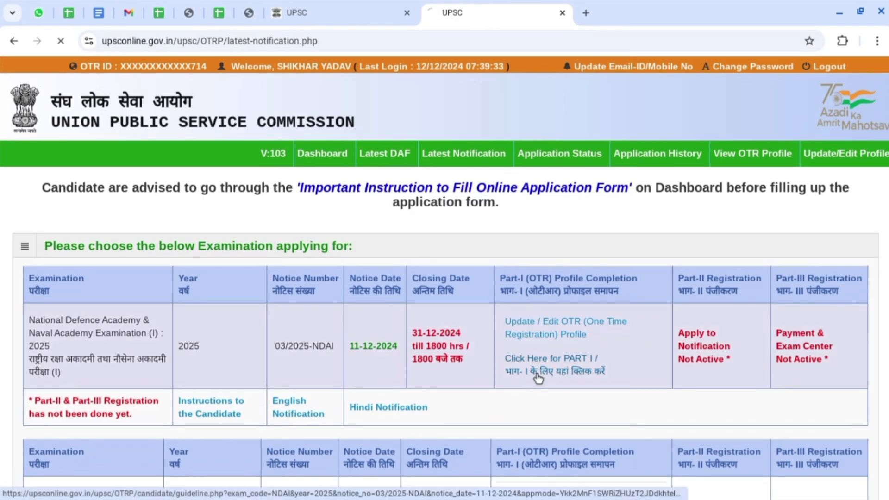
scroll(813, 304, down, 15)
scroll(814, 304, down, 7)
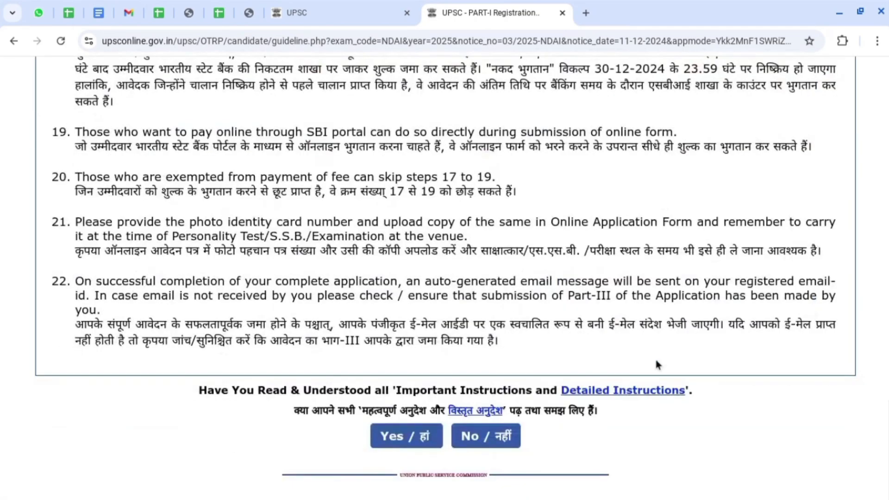
click(387, 440)
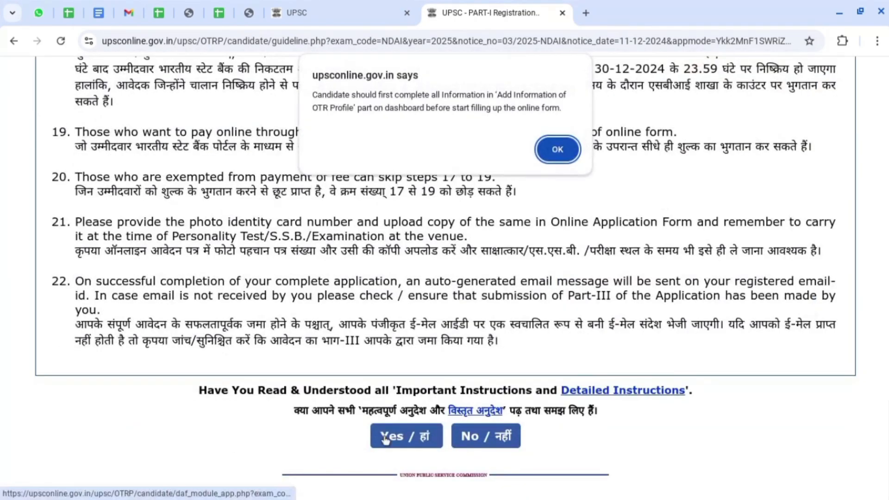
Dismiss the OTR profile reminder and review the profile summary.
click(554, 147)
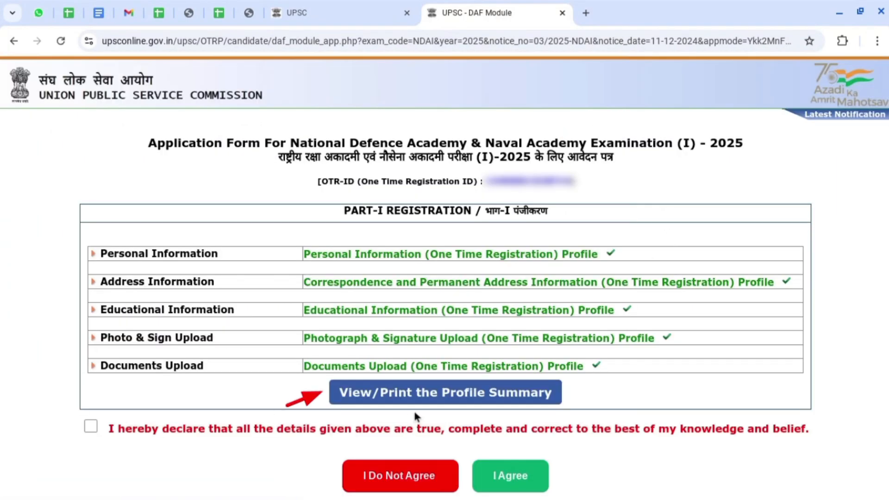
click(422, 399)
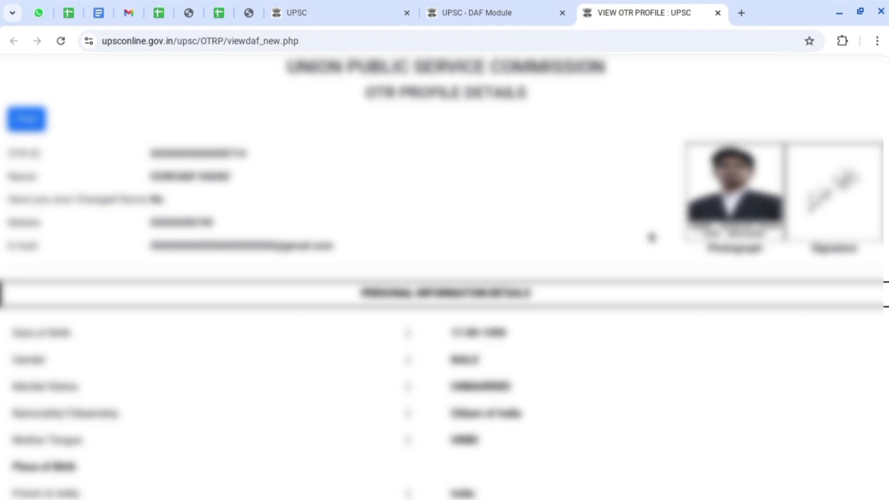
scroll(651, 237, down, 10)
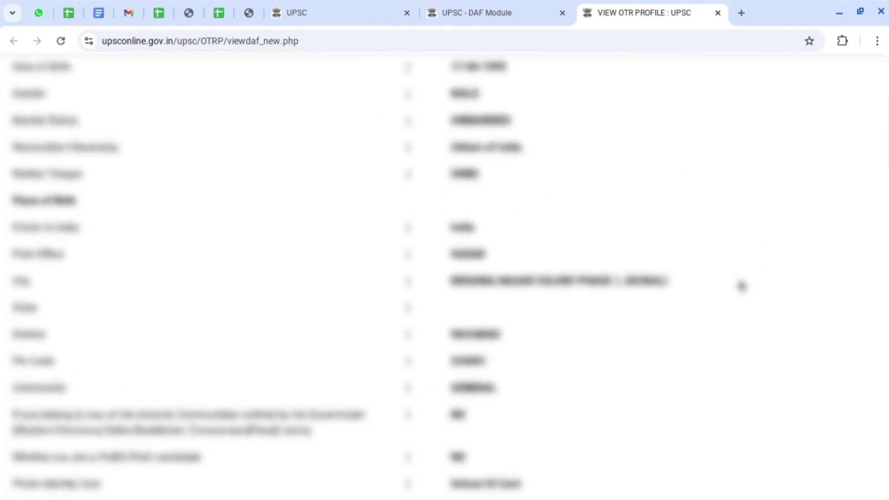
scroll(742, 288, down, 20)
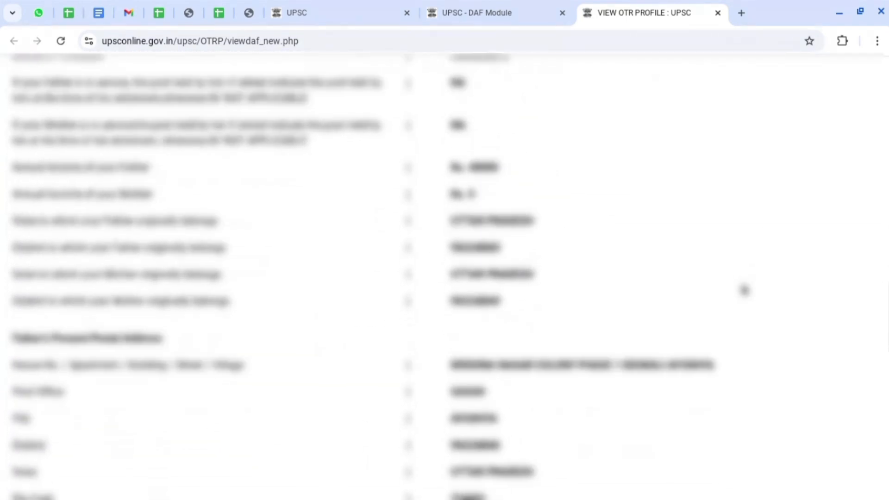
scroll(744, 290, down, 6)
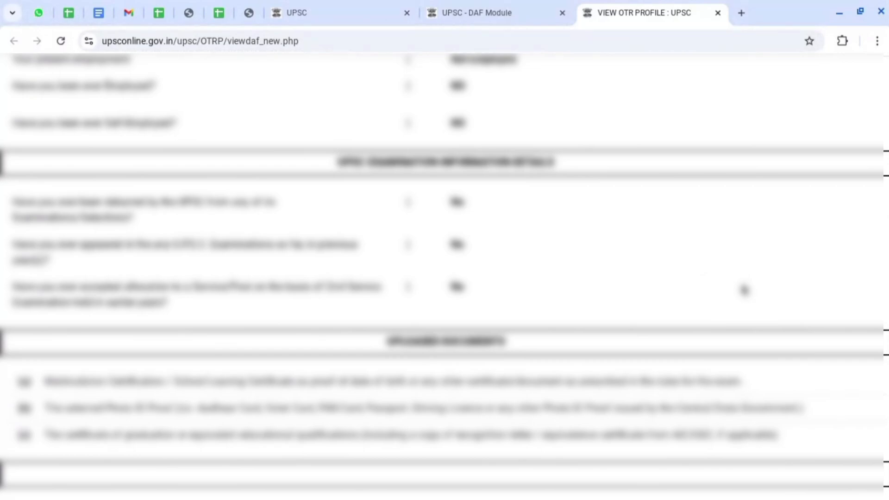
scroll(744, 290, up, 20)
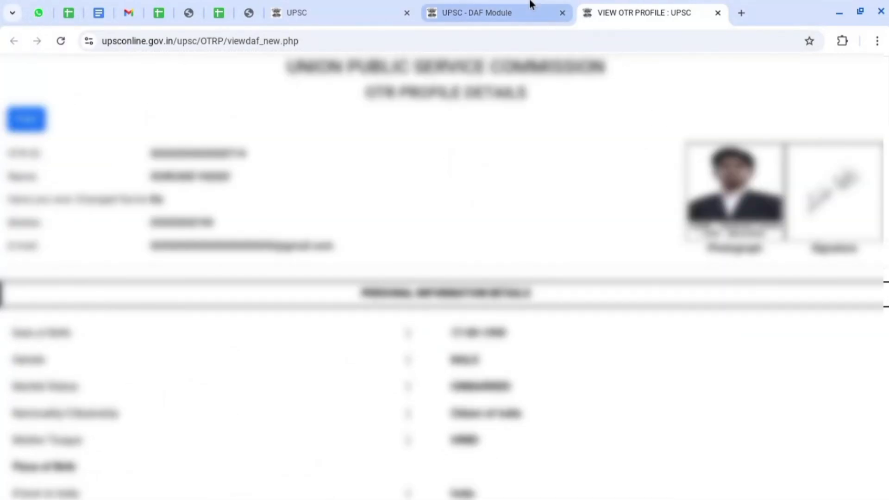
Back on the application form, tick the declaration and agree to Part-I.
click(531, 4)
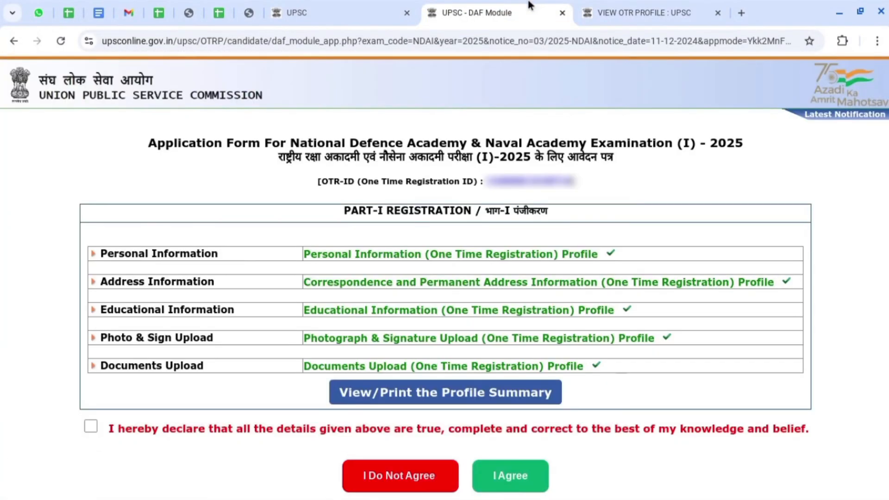
click(90, 430)
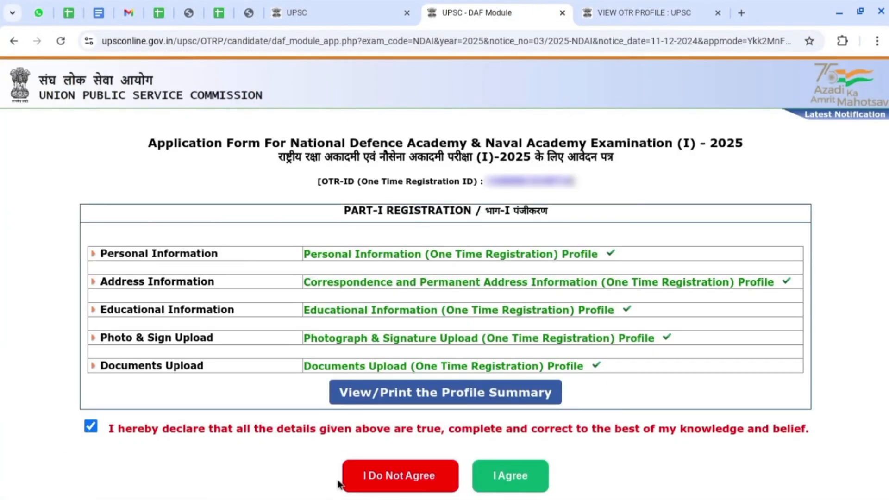
click(518, 480)
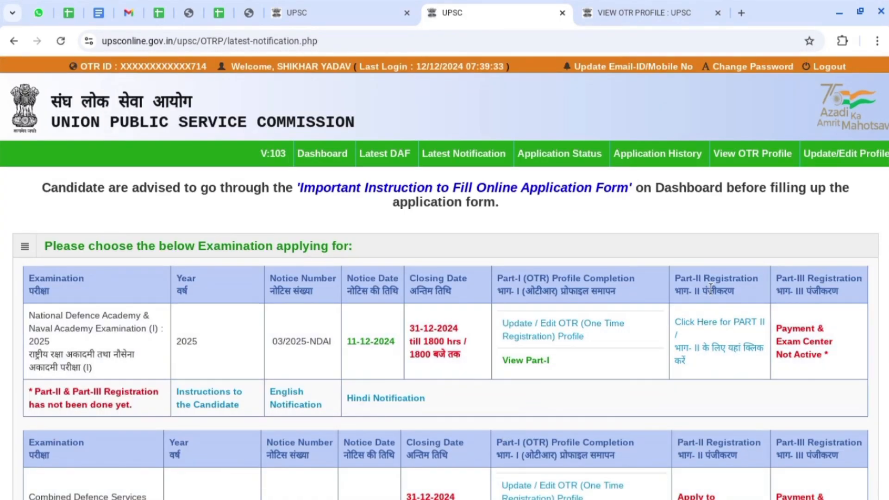
Open the Part-II form and look over the educational qualification options and their details.
click(713, 328)
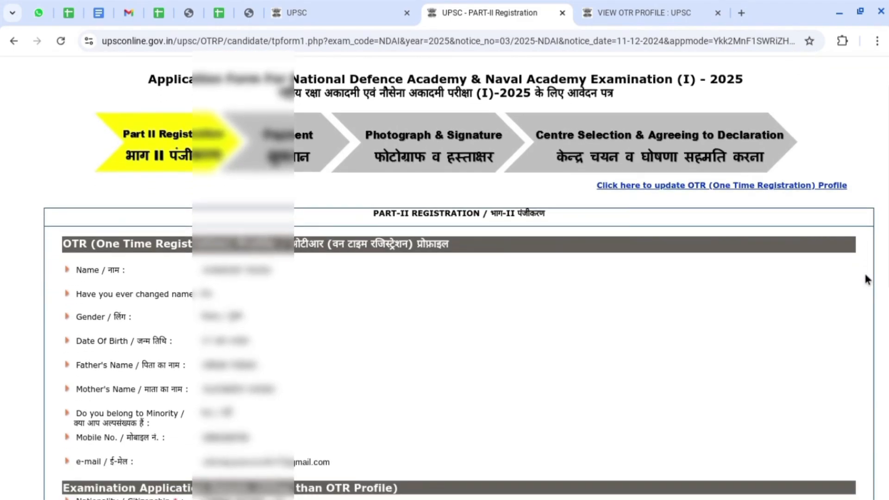
scroll(868, 279, down, 2)
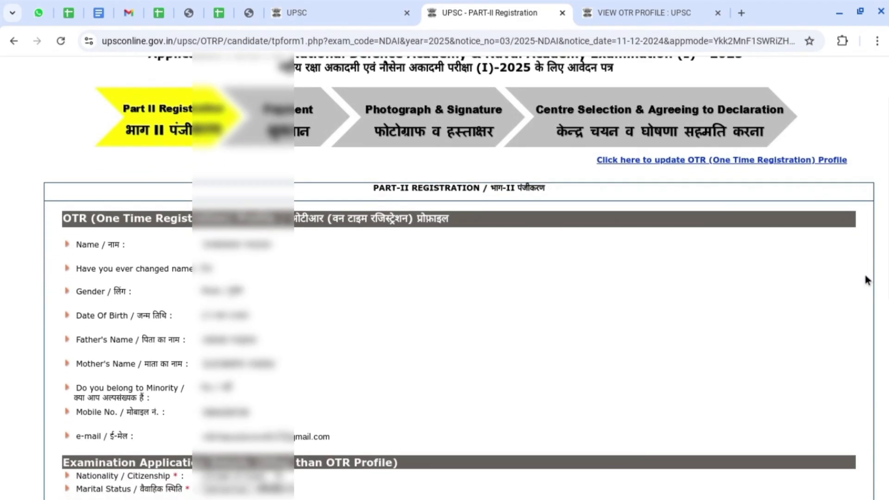
scroll(866, 276, down, 8)
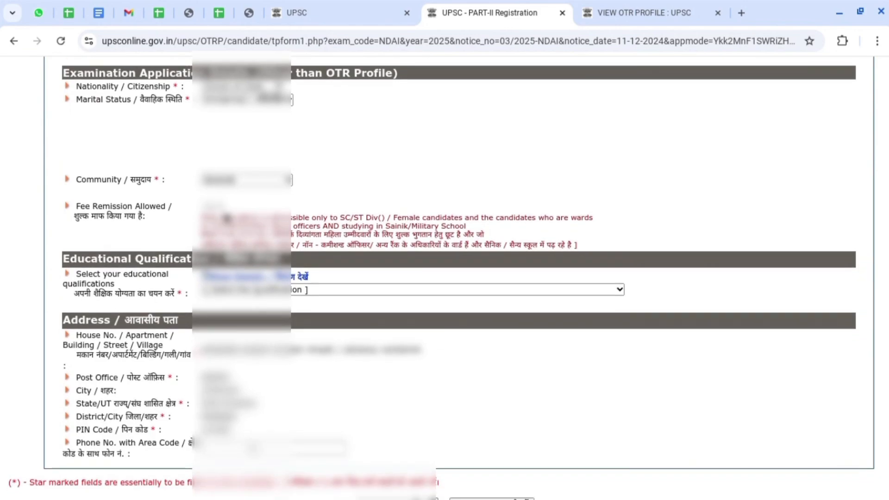
click(315, 290)
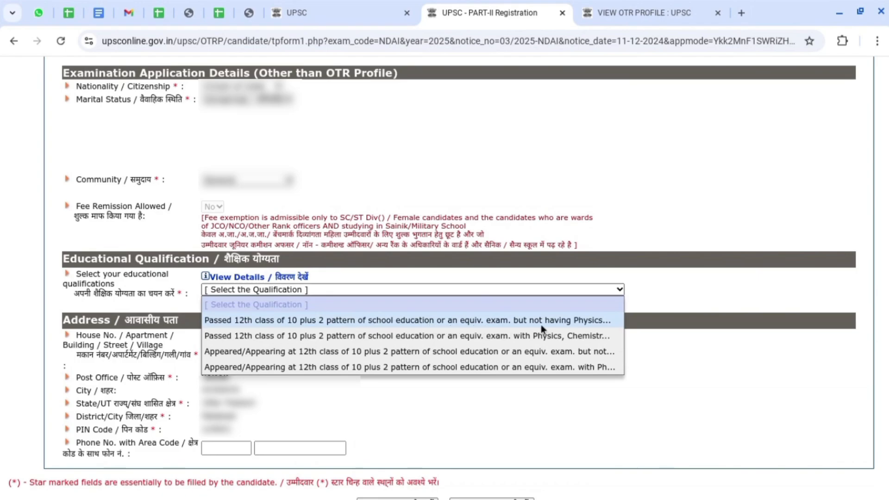
click(611, 323)
scroll(463, 301, down, 1)
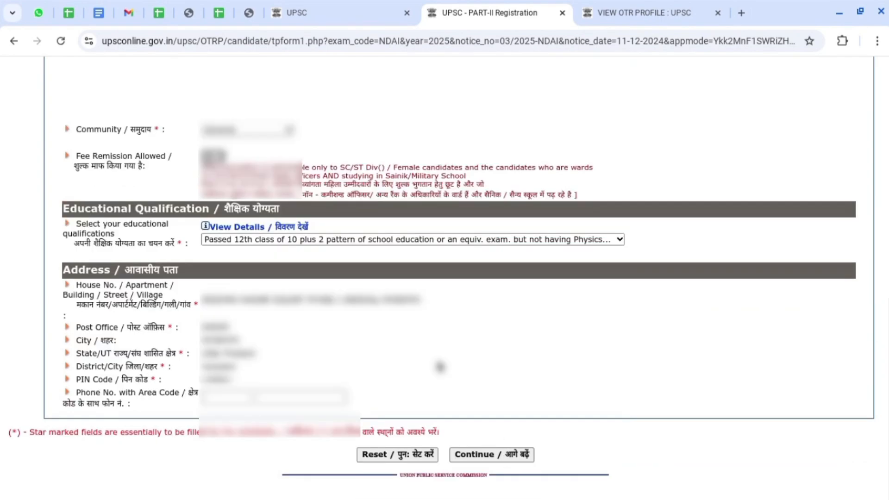
click(272, 230)
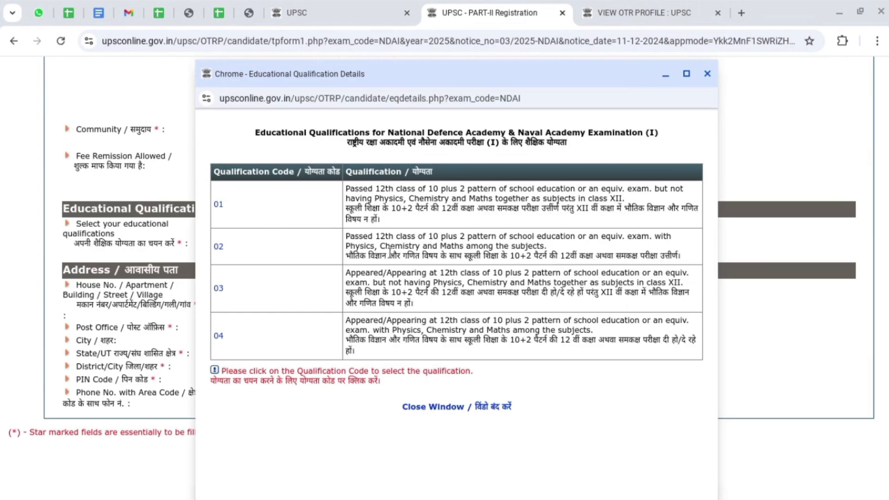
Set the qualification to 12th passed without Physics, Chemistry and Maths, and continue.
click(324, 289)
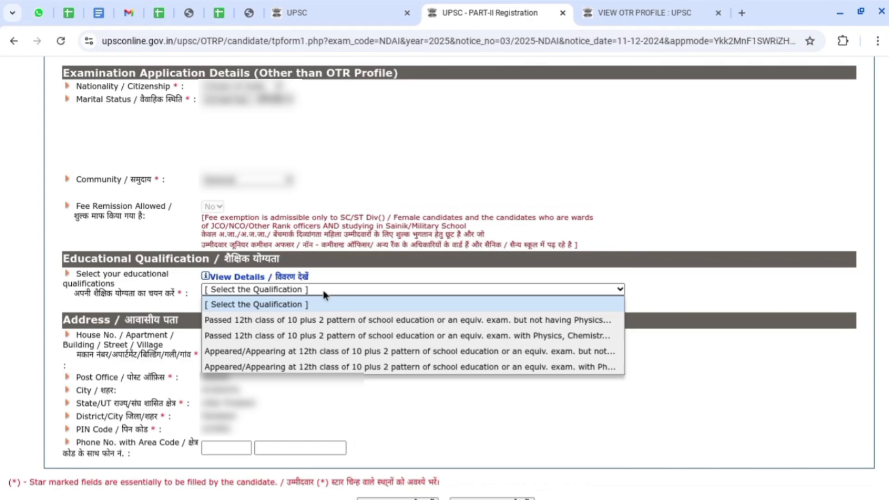
click(324, 320)
scroll(349, 422, down, 1)
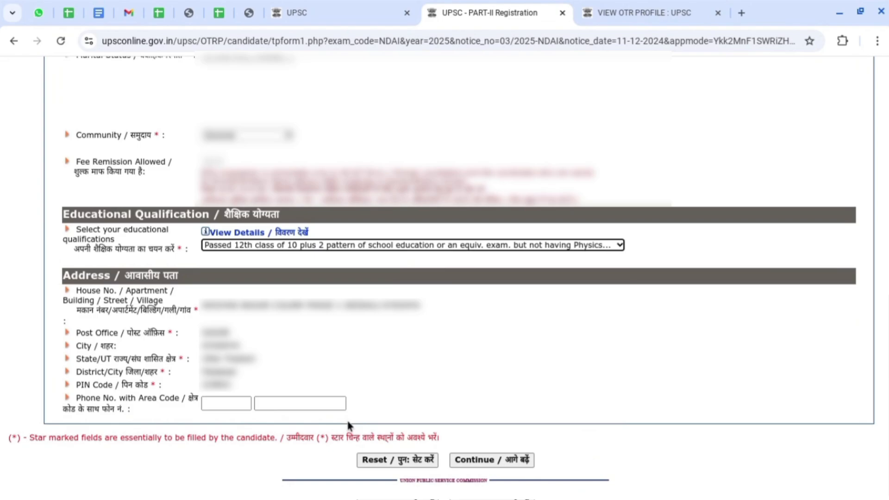
click(467, 319)
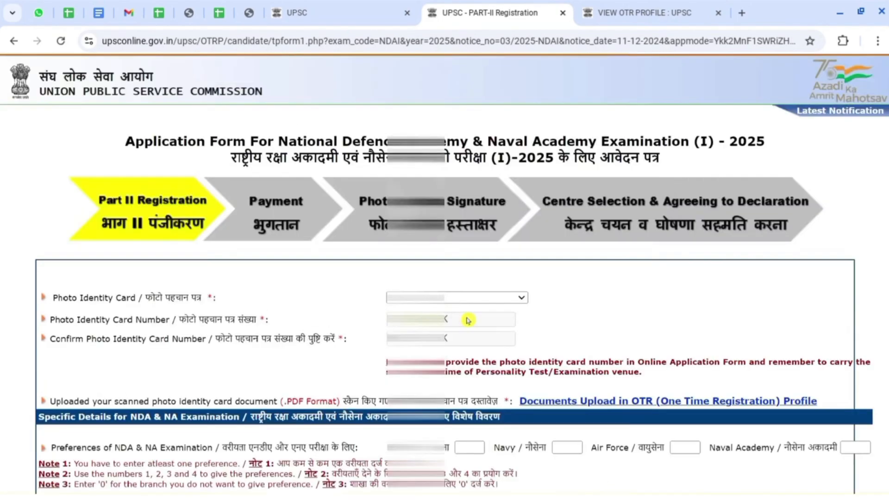
Enter preferences first branch 2, Navy 1, Air Force 3, Naval Academy 4, and continue.
scroll(506, 313, down, 4)
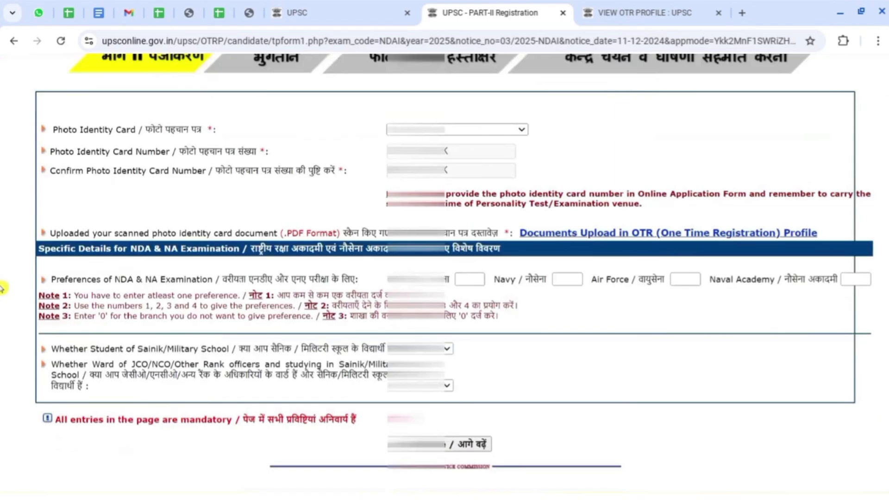
click(482, 278)
text(2)
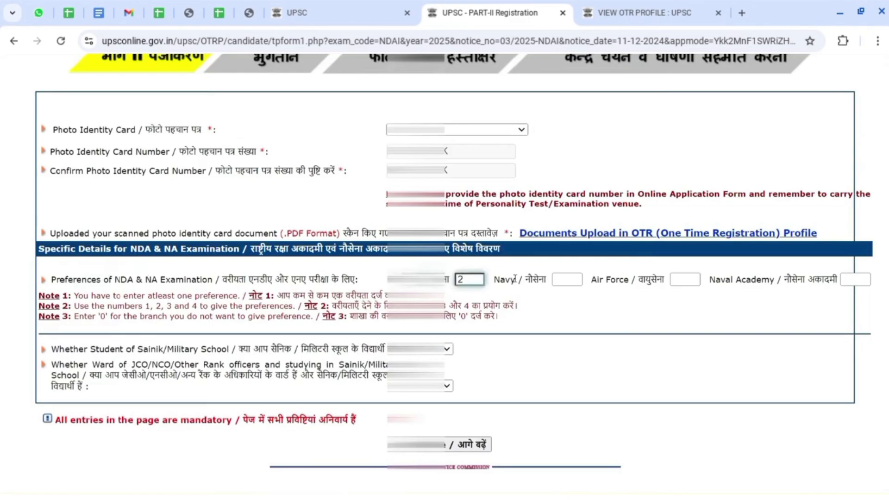
click(567, 277)
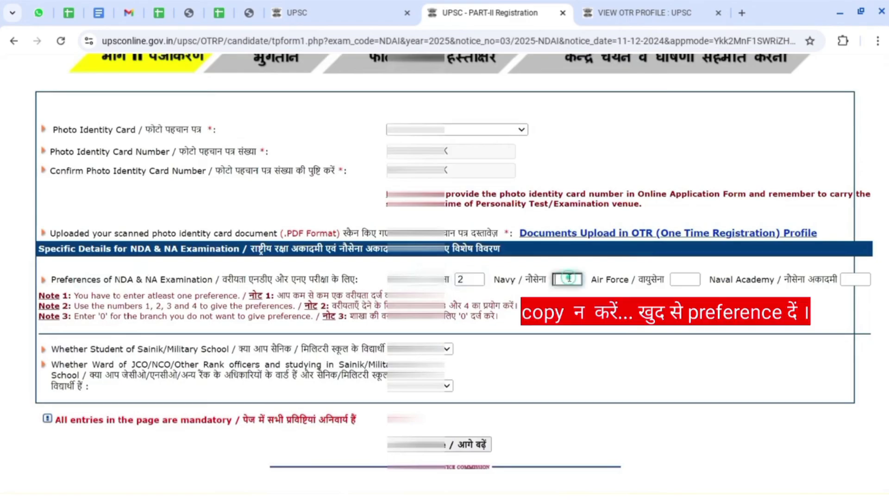
text(1)
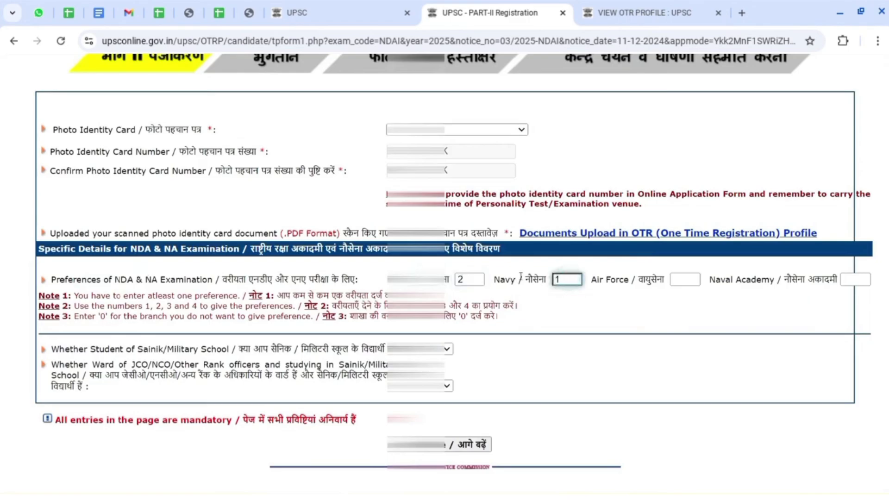
click(680, 280)
text(3)
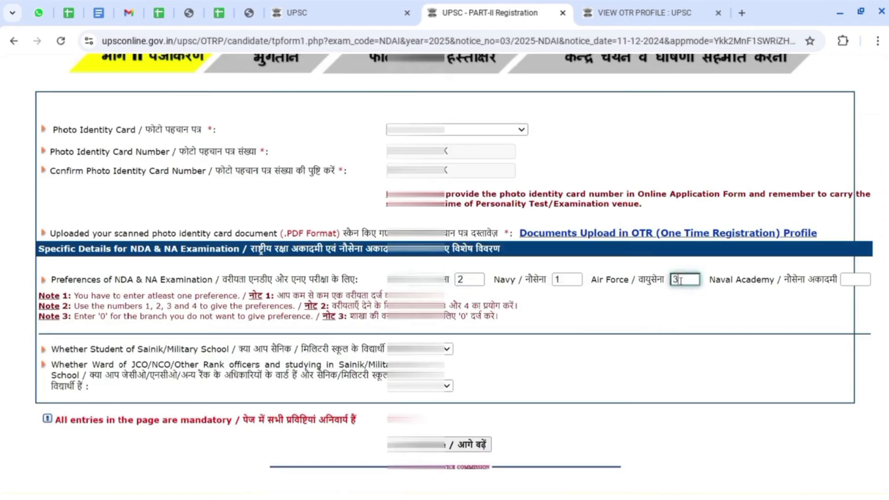
click(843, 279)
text(4)
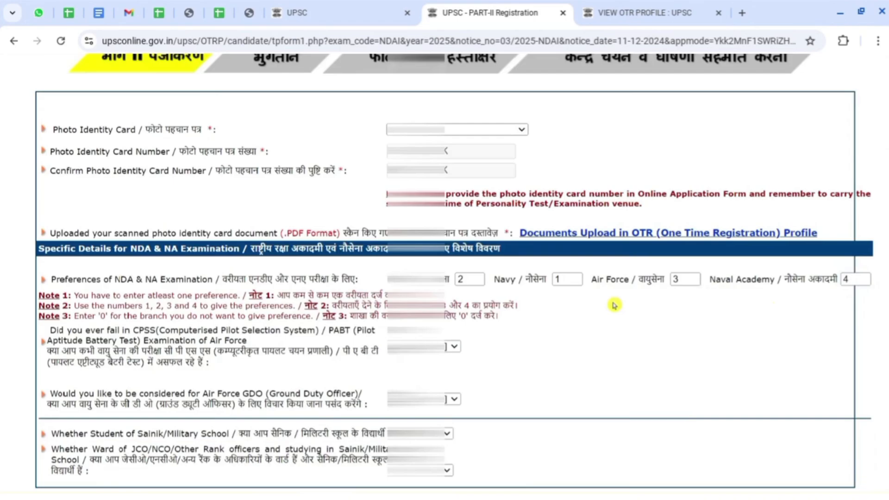
scroll(614, 305, down, 2)
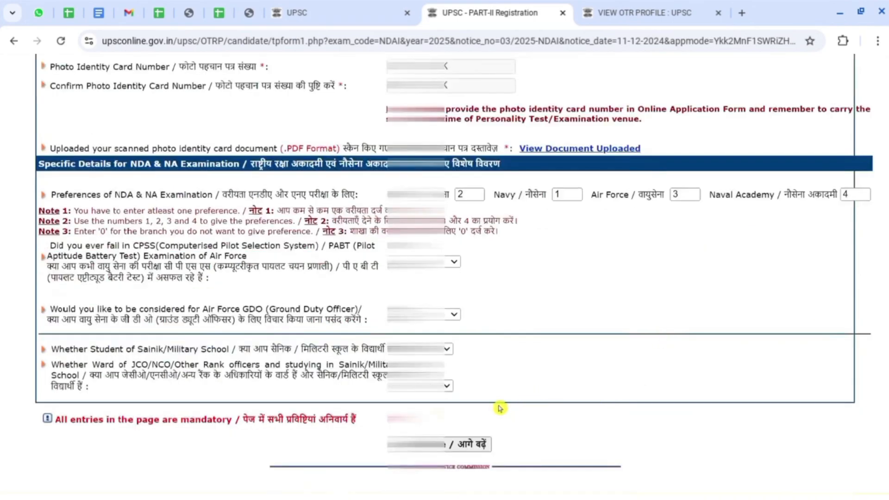
click(456, 445)
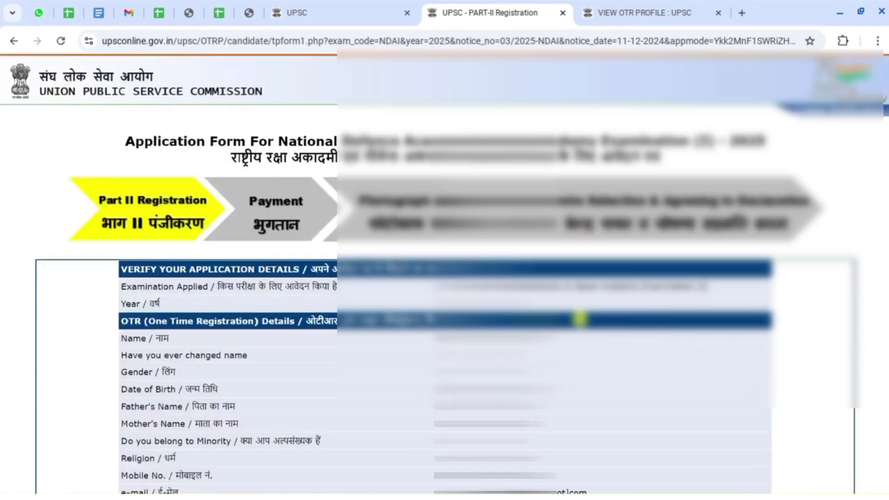
Enter the image verification code, agree to the reviewed details and dismiss the alert.
scroll(2, 172, down, 15)
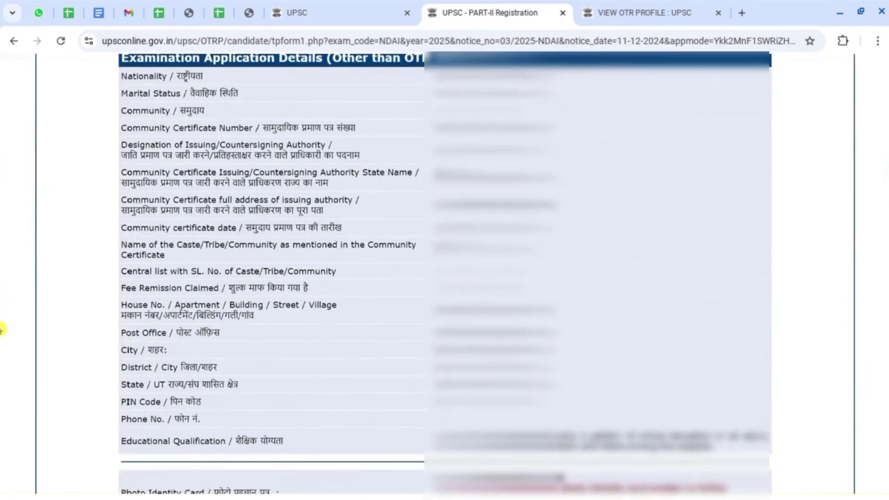
scroll(776, 340, down, 3)
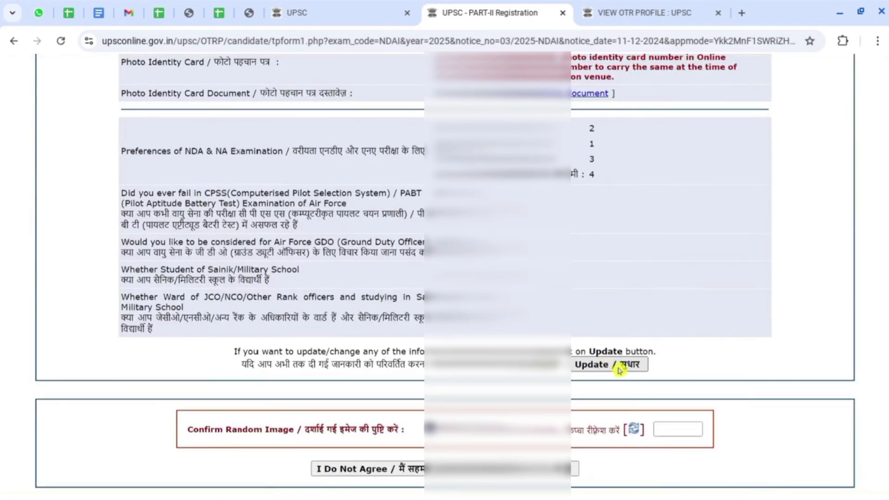
click(677, 429)
text(HE224)
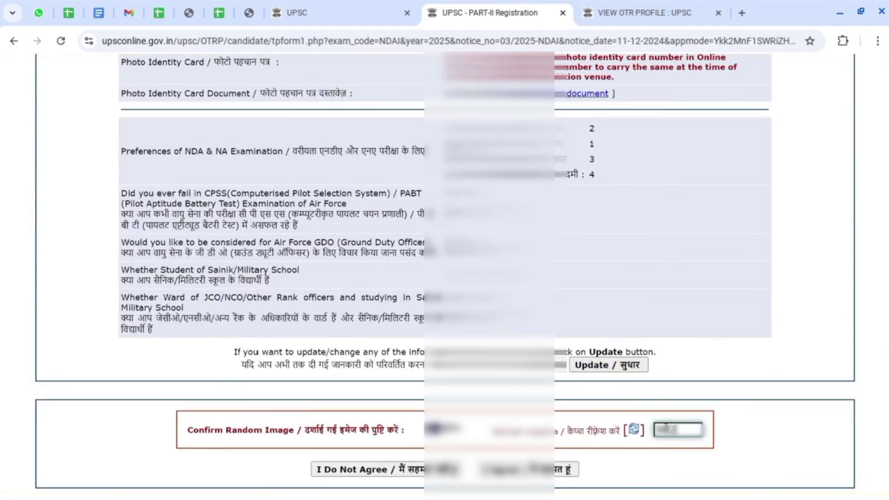
click(545, 465)
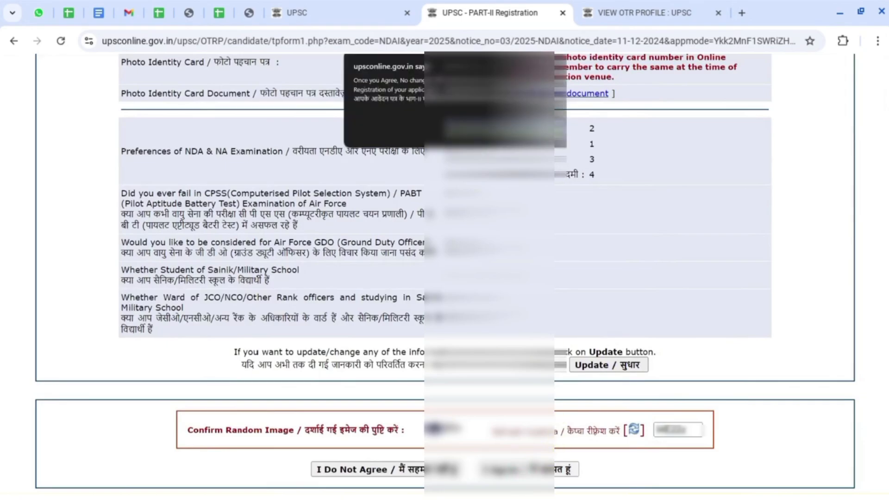
click(551, 139)
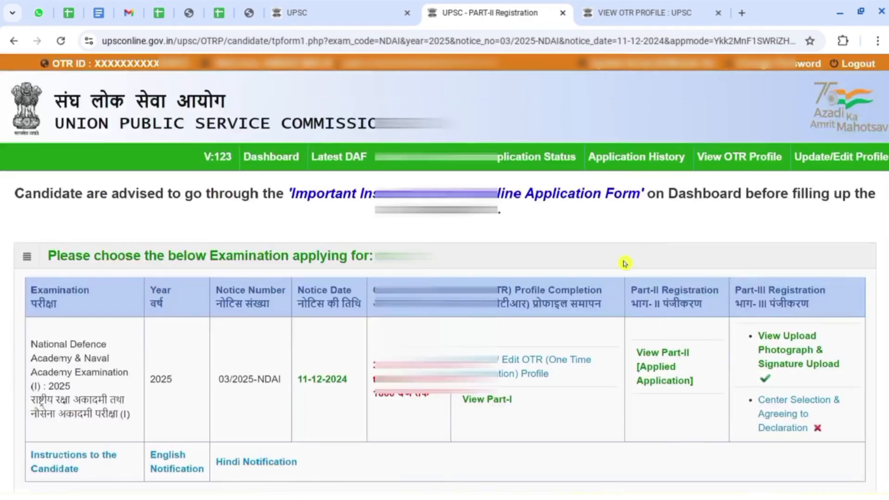
scroll(621, 264, down, 3)
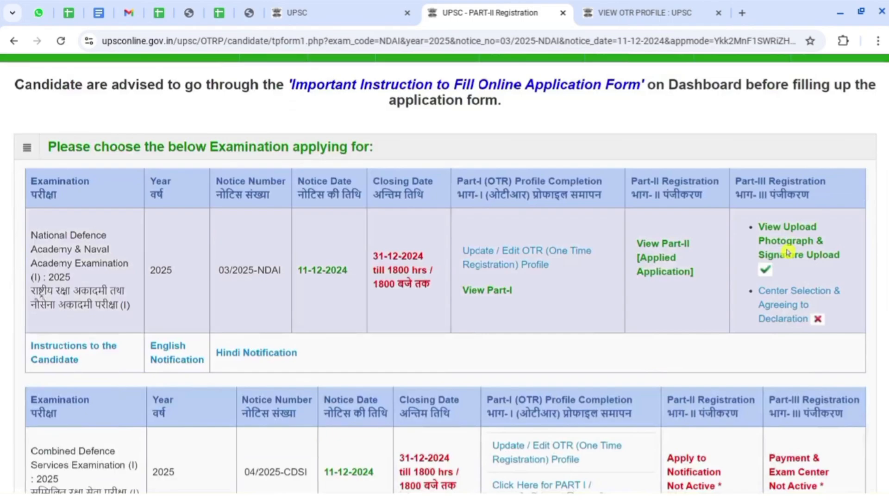
click(787, 253)
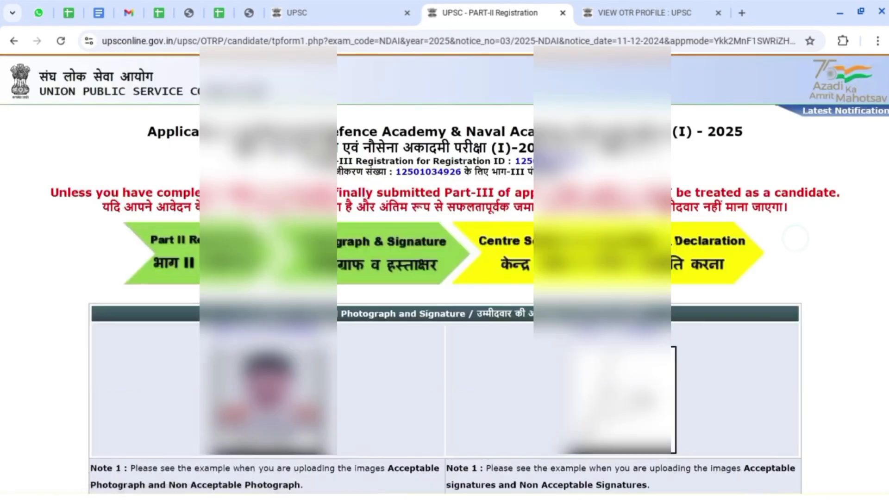
scroll(440, 308, down, 7)
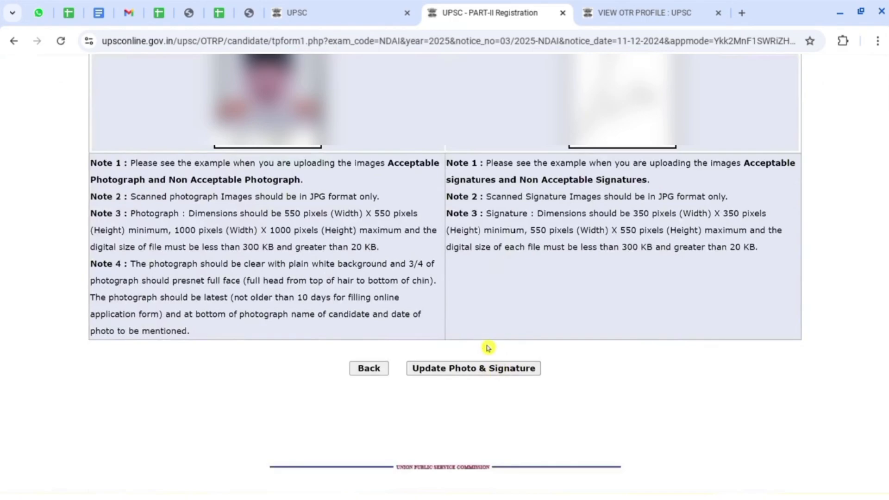
click(370, 369)
scroll(684, 268, down, 2)
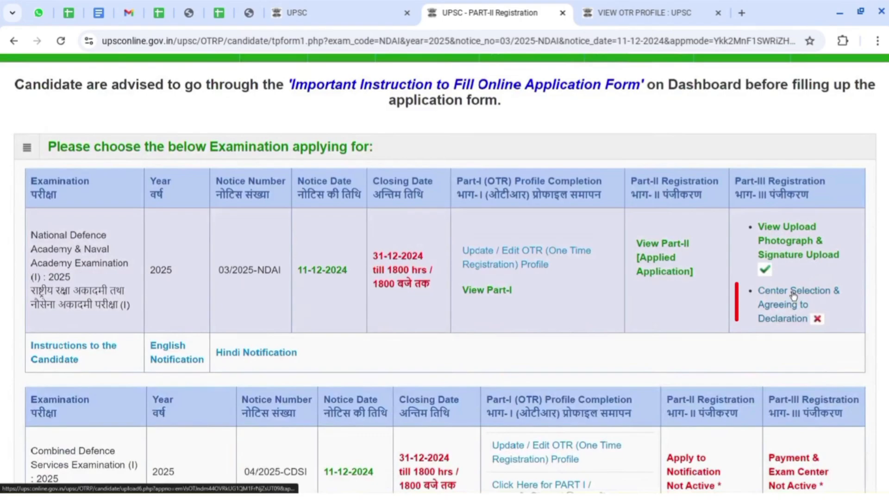
Choose Chandigarh as the exam centre and finally submit the declaration.
click(794, 295)
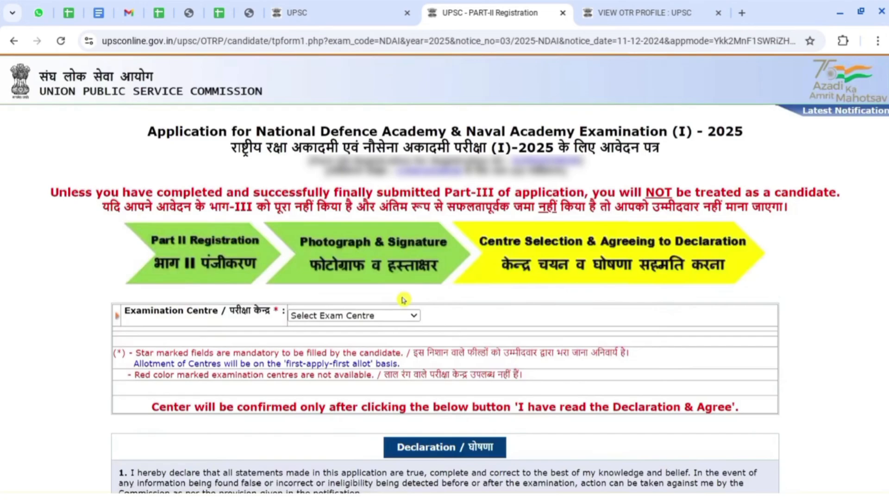
click(372, 317)
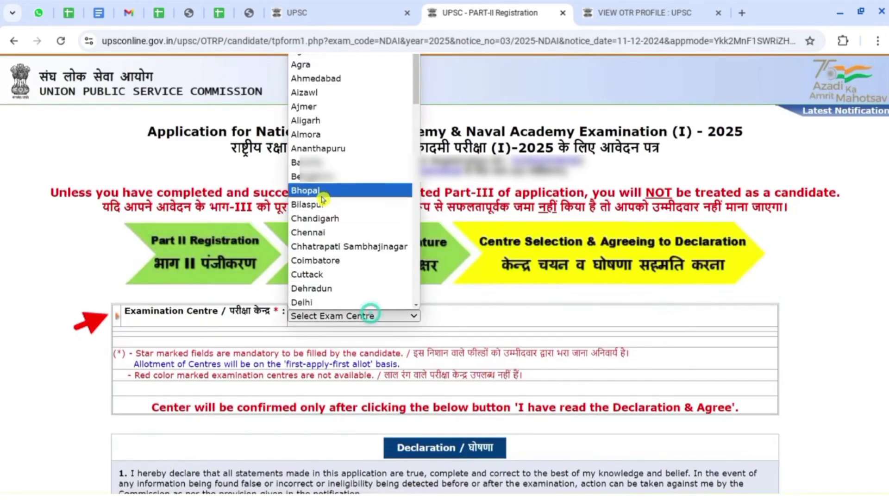
click(325, 217)
scroll(473, 261, down, 5)
scroll(473, 261, down, 2)
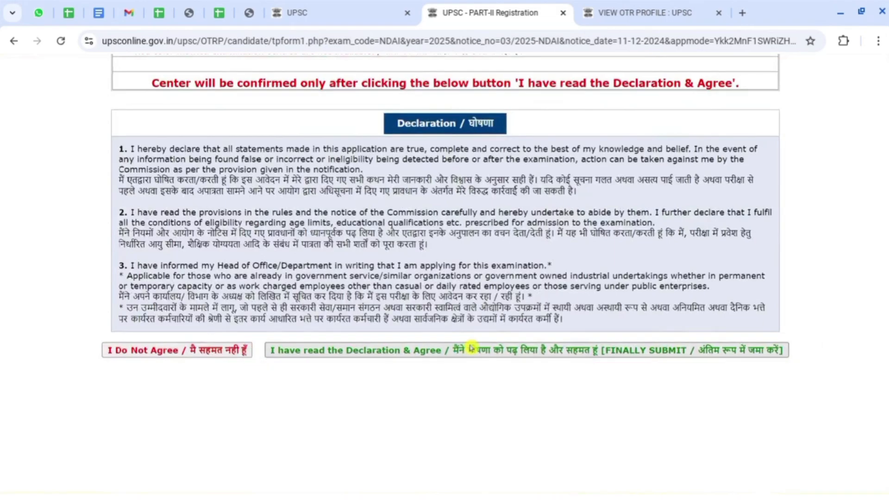
click(471, 348)
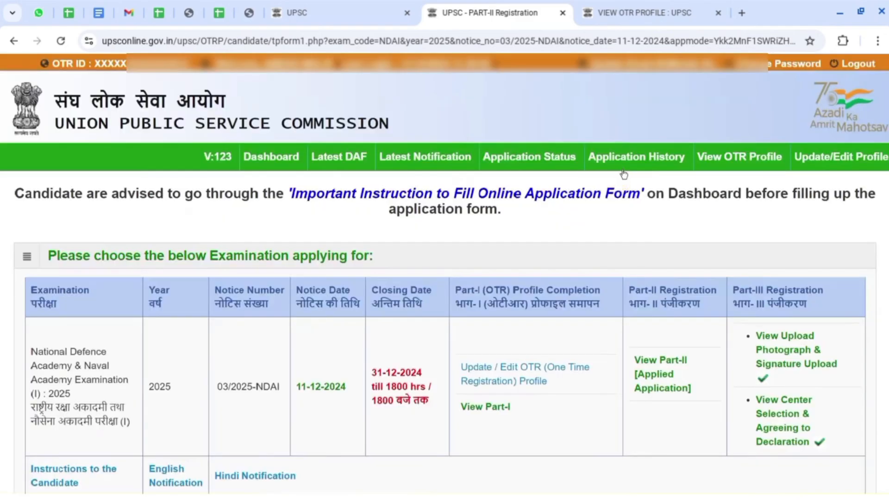
Check Application Status shows every part Completed and open the printable application copy.
click(662, 160)
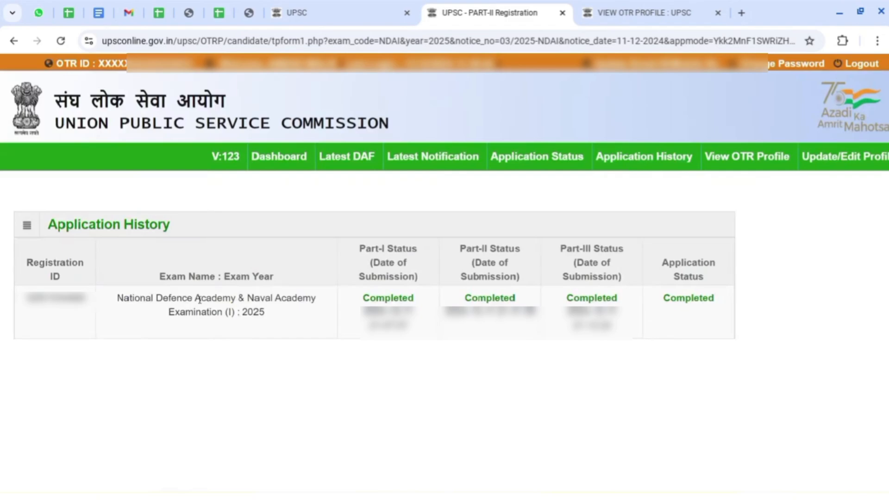
click(557, 162)
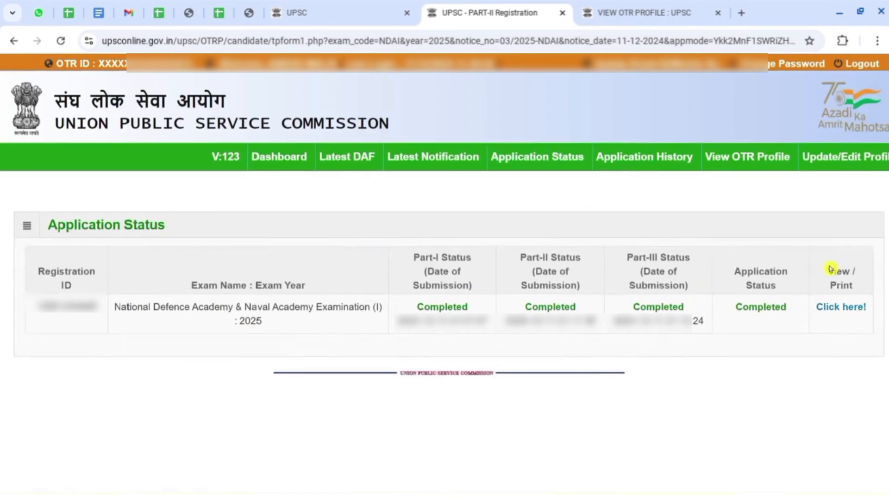
drag(828, 267, 853, 287)
click(859, 309)
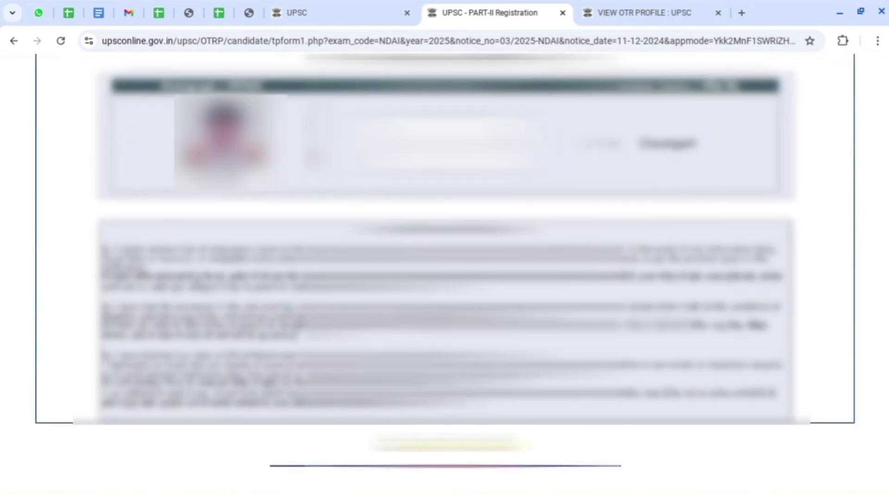